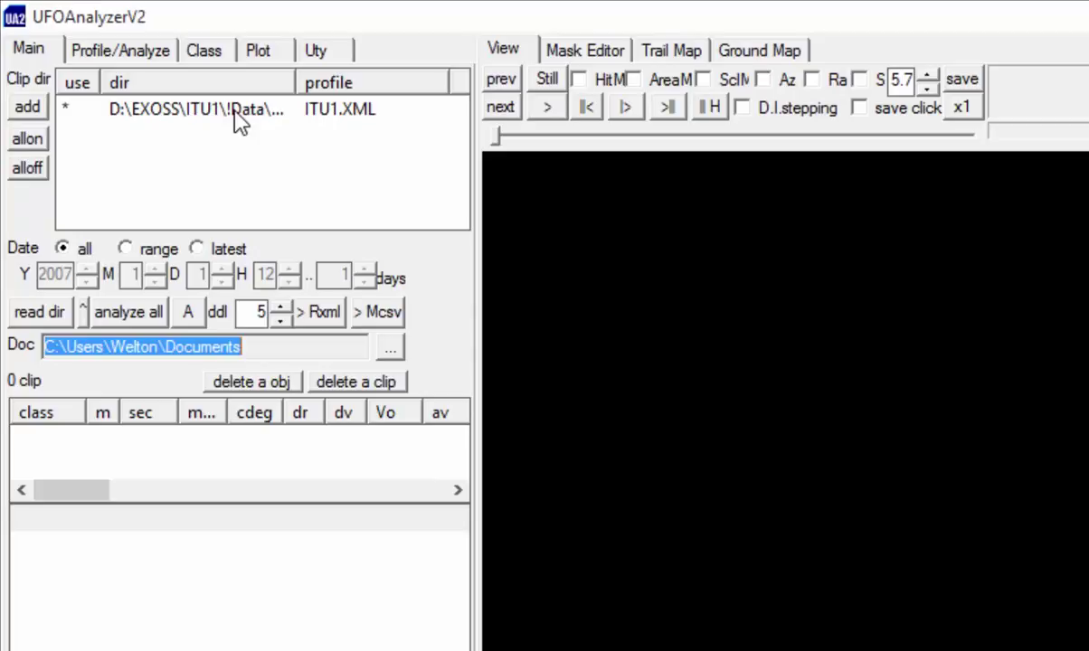
Set the clip input directory to the 201509 folder under D:\EXOSS\ITU1\!Data\2015 and load its clips.
double_click(235, 112)
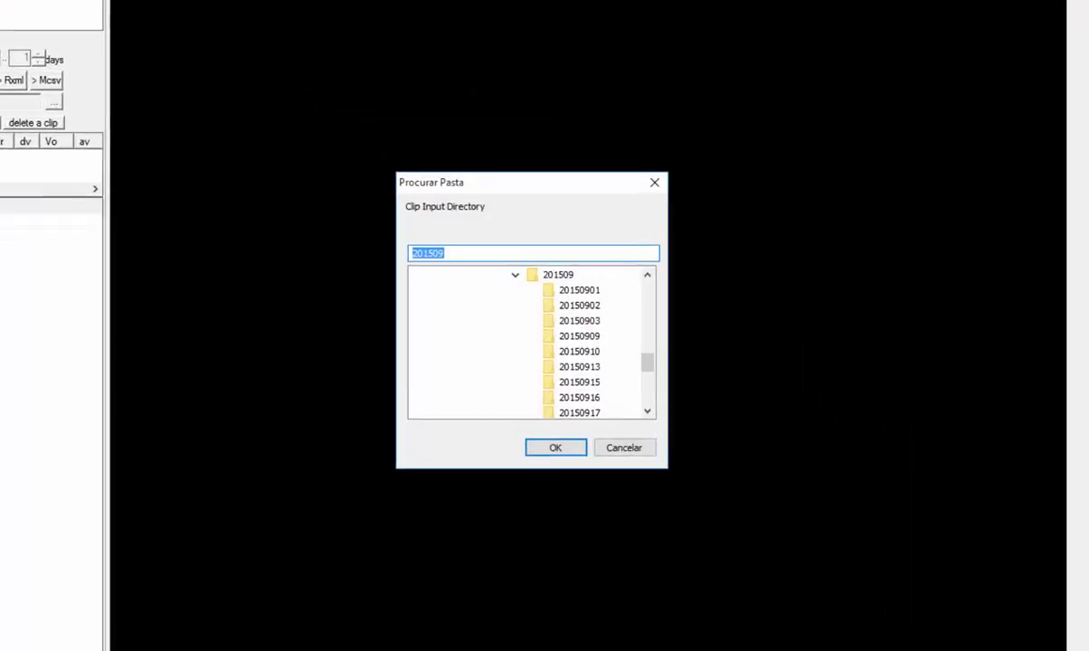
click(496, 253)
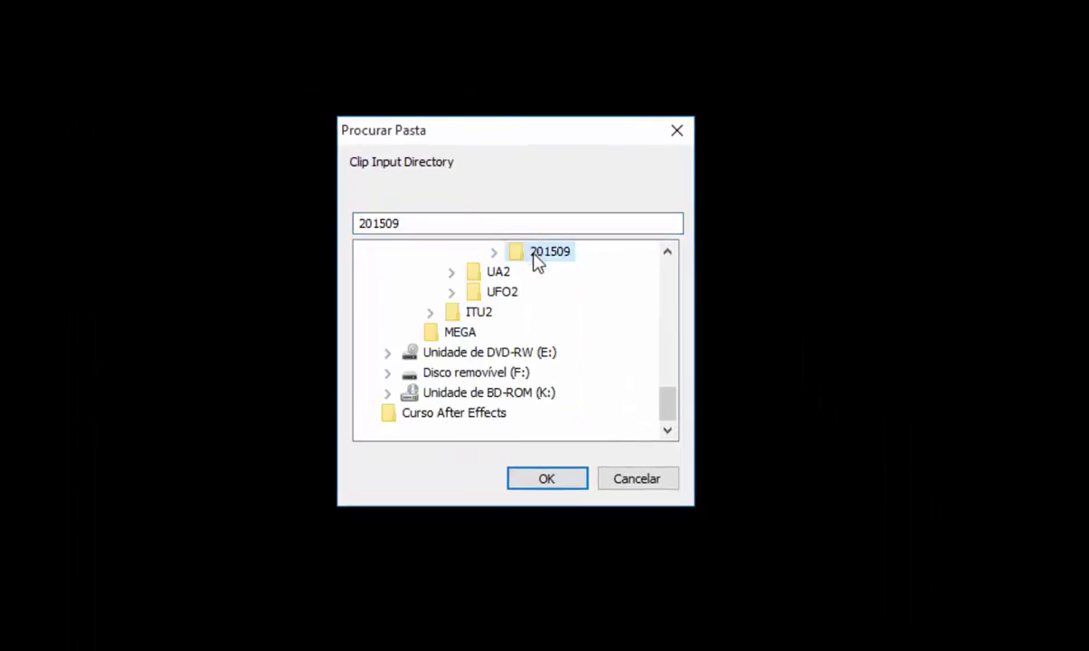
scroll(593, 334, up, 2)
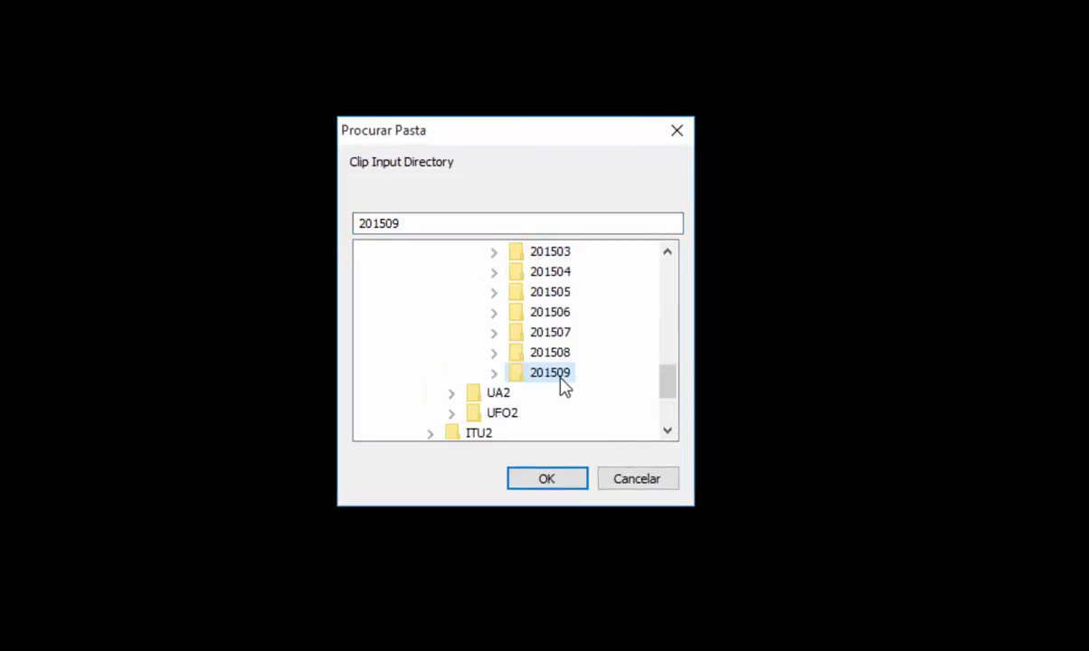
scroll(551, 380, up, 3)
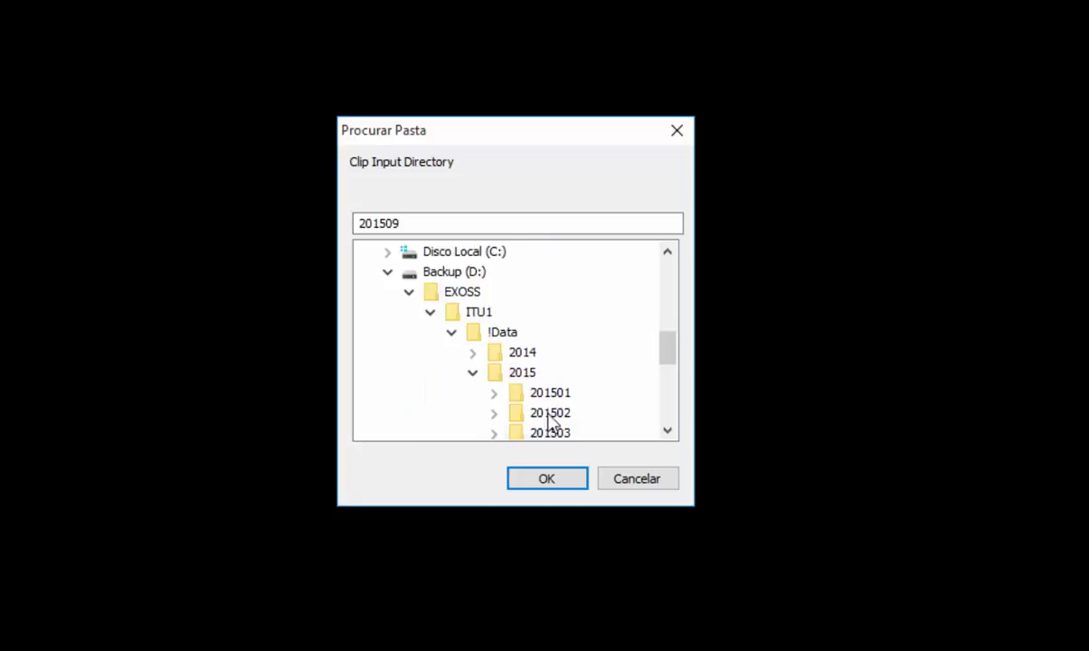
scroll(549, 422, down, 4)
click(555, 478)
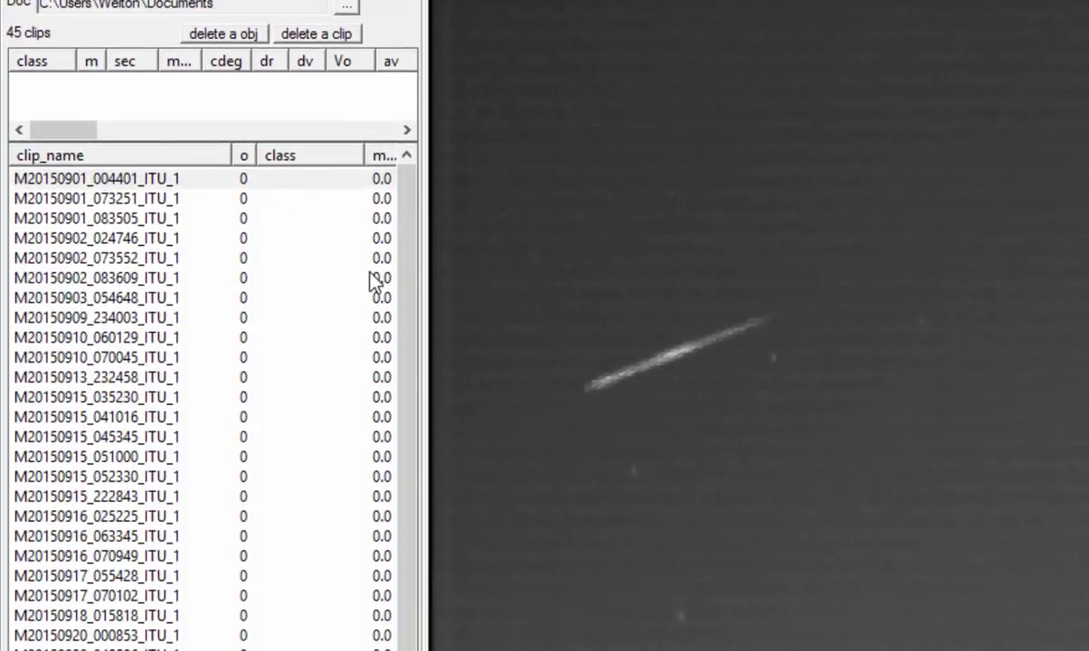
Run the analysis on all clips loaded from the 201509 folder.
scroll(340, 348, down, 3)
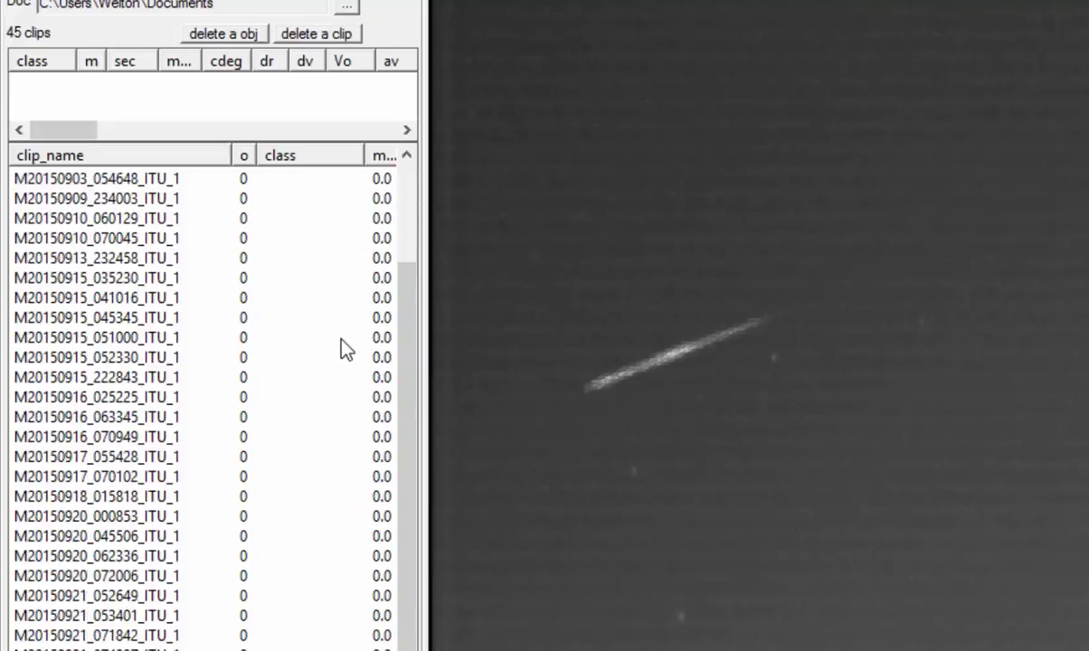
scroll(340, 348, up, 3)
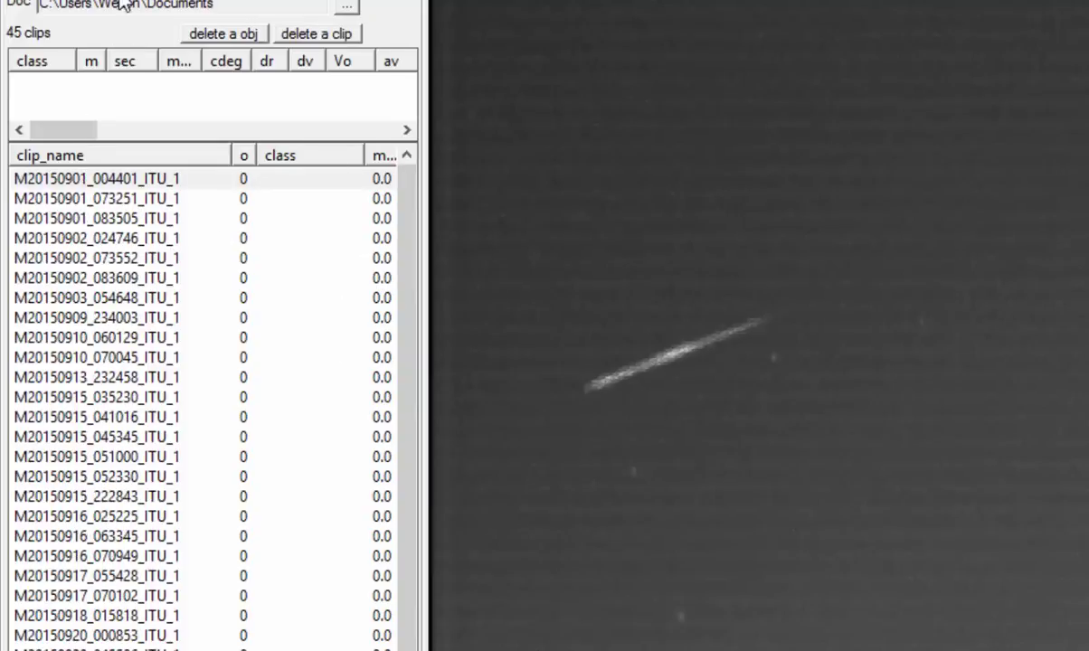
click(88, 160)
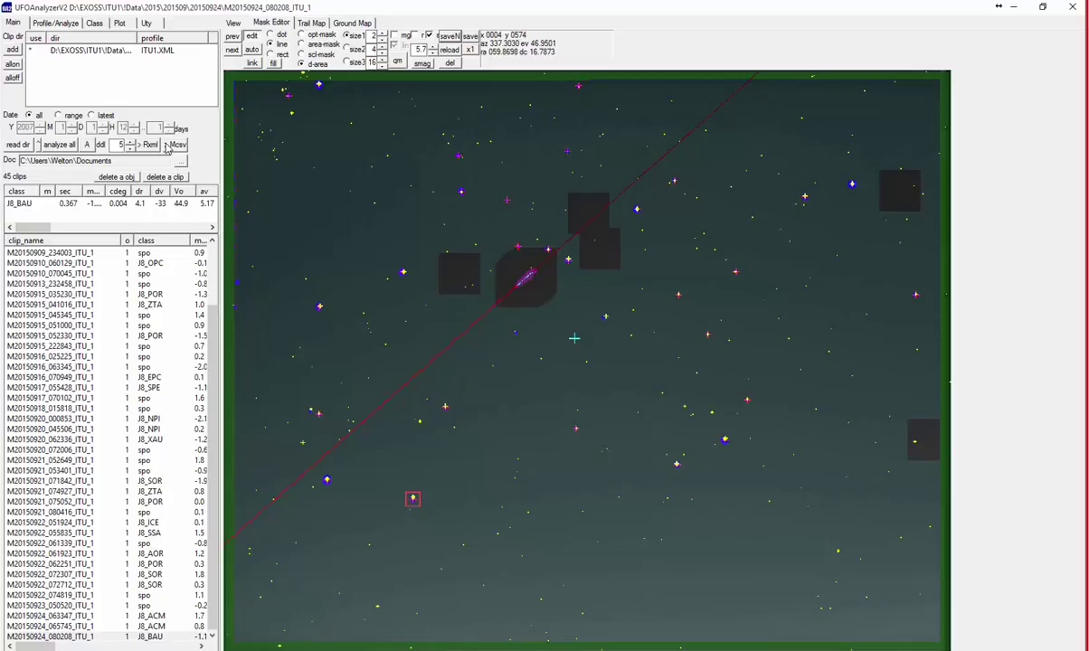
Examine the classifications and detected trails of the first, last and various other analyzed clips in the list.
scroll(140, 365, up, 3)
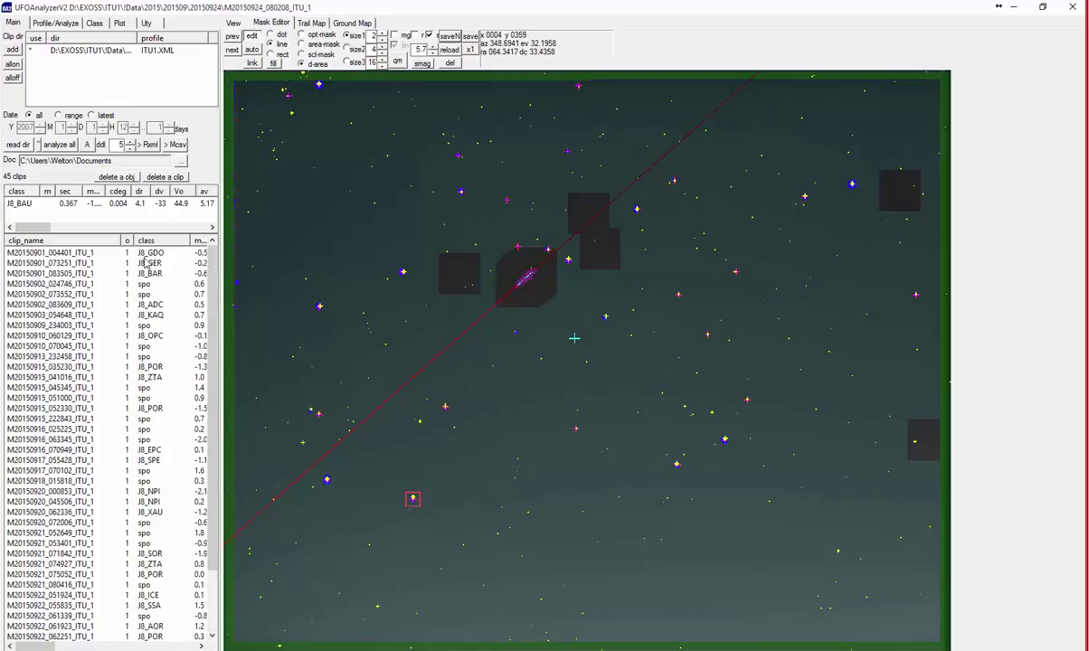
click(183, 254)
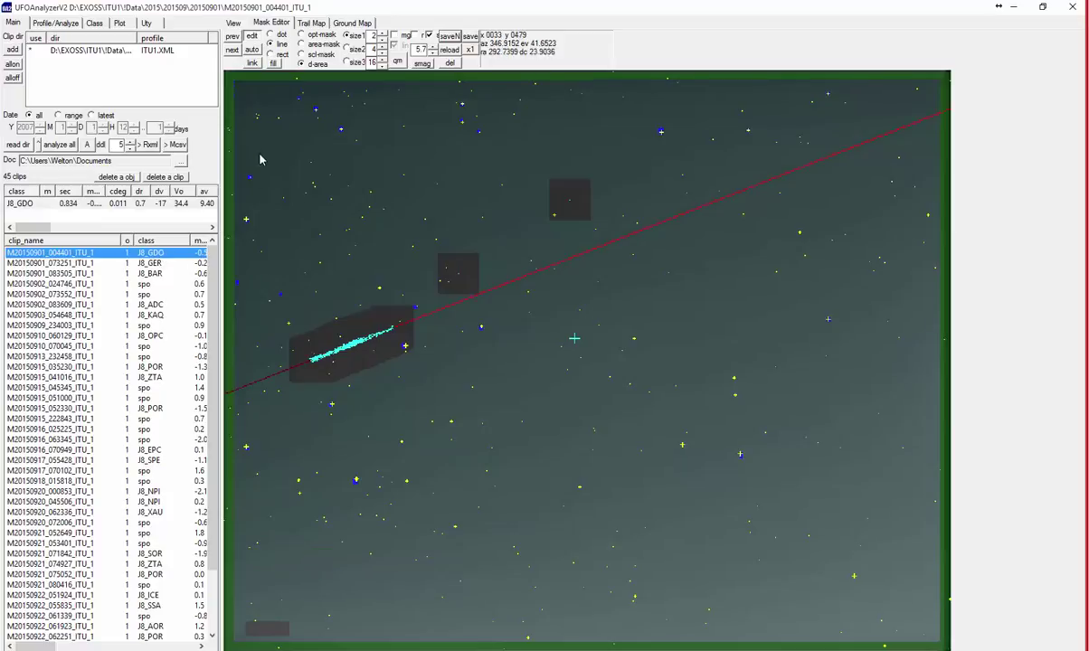
scroll(99, 472, down, 3)
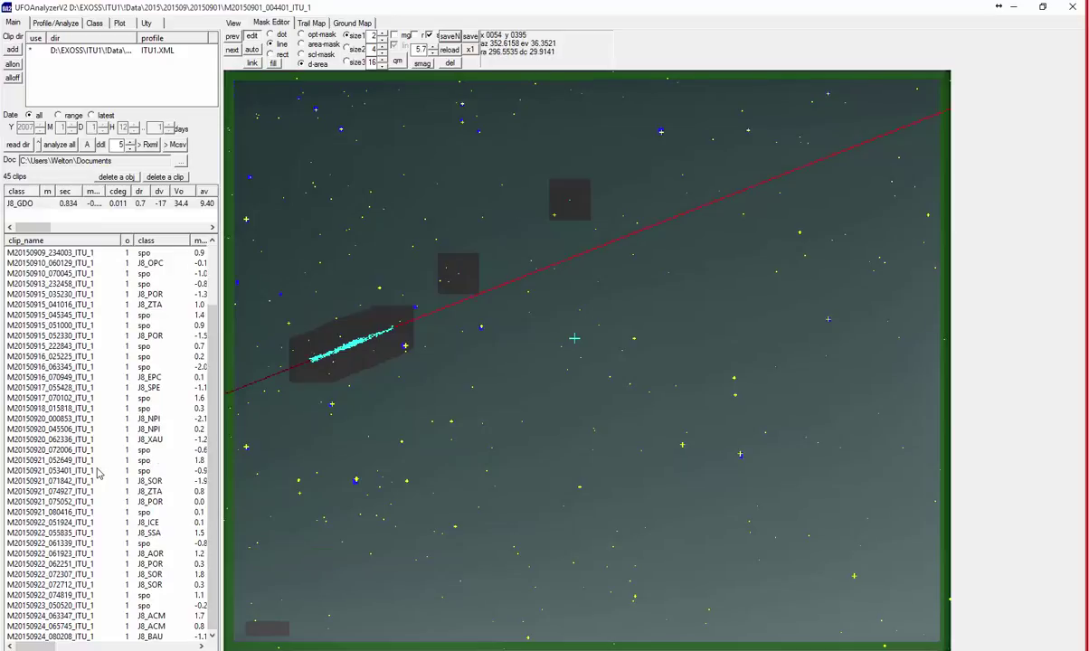
click(88, 637)
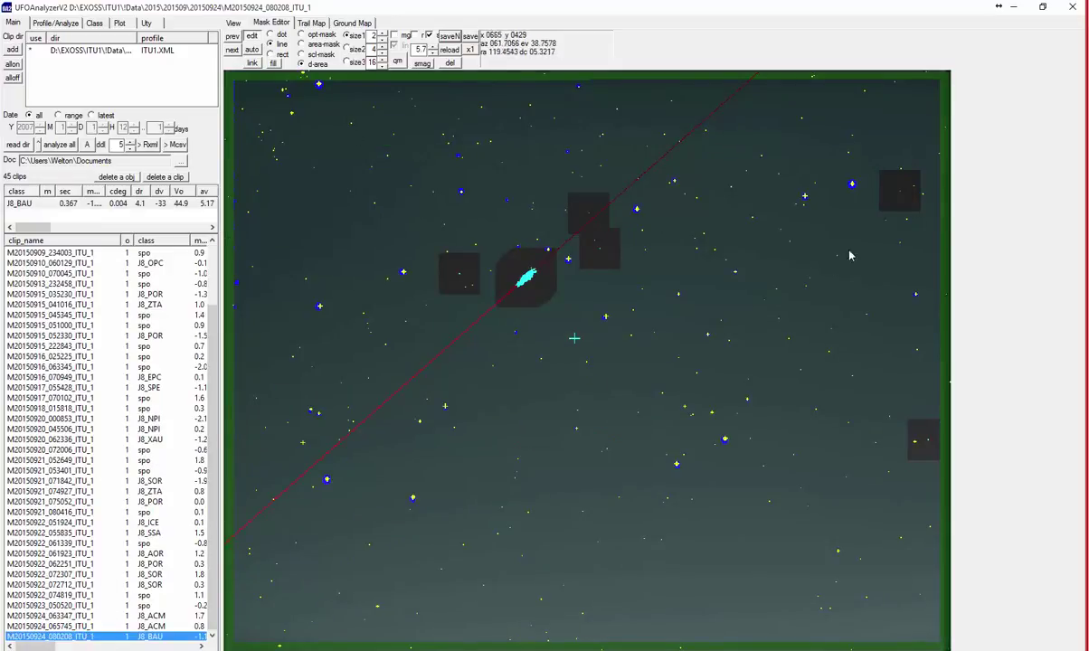
click(109, 507)
click(158, 439)
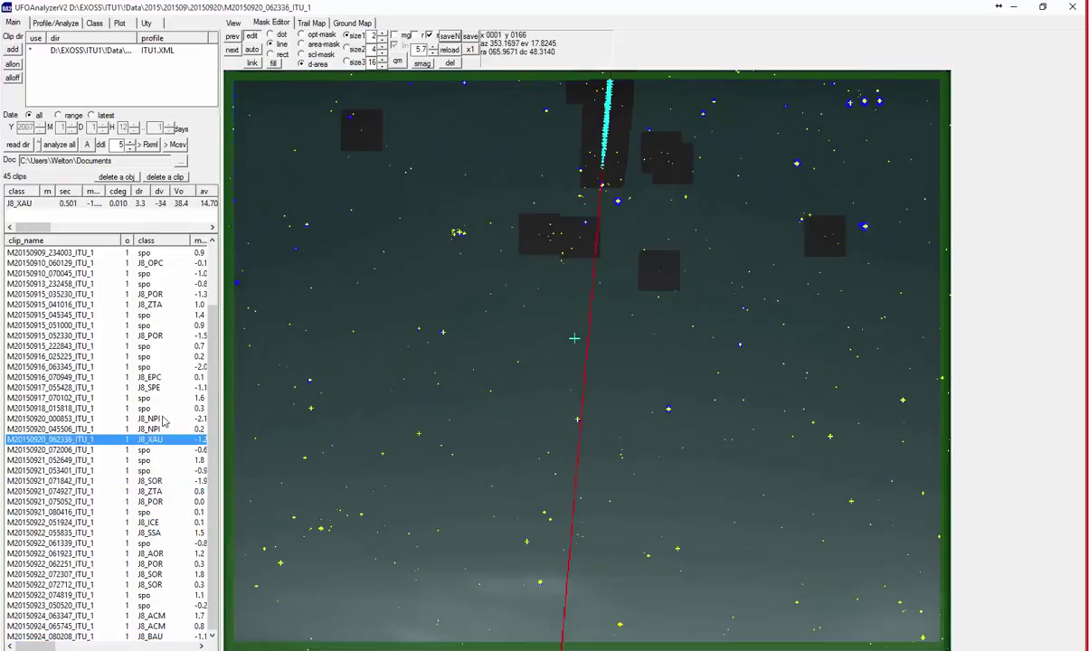
click(152, 398)
click(146, 367)
click(150, 470)
click(153, 501)
click(151, 565)
click(129, 523)
click(137, 469)
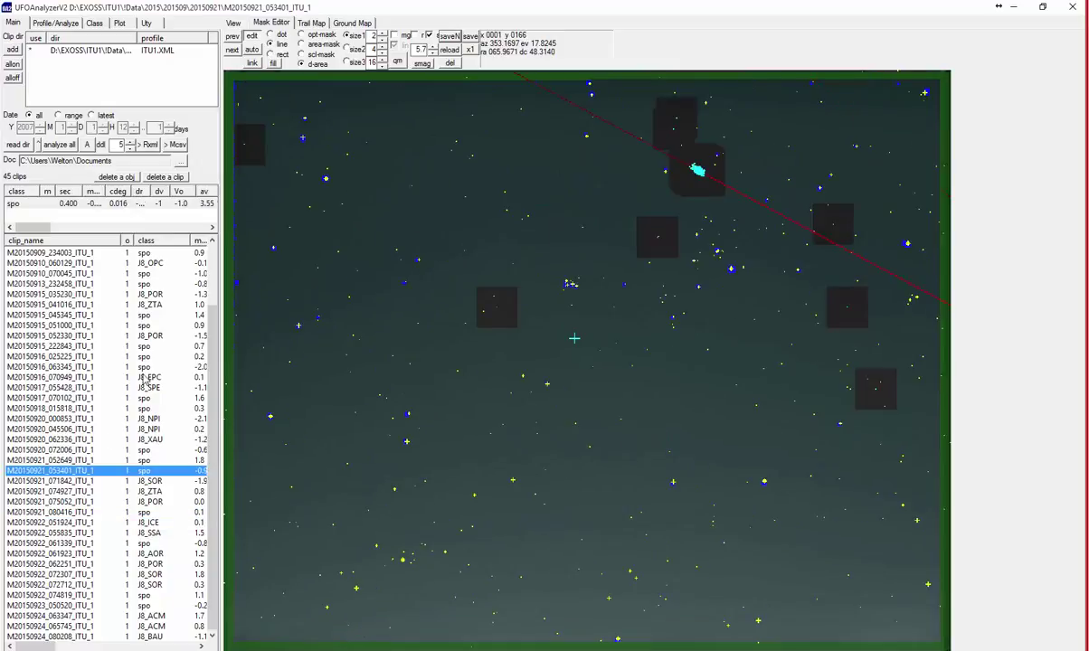
click(138, 368)
scroll(139, 368, up, 3)
click(138, 367)
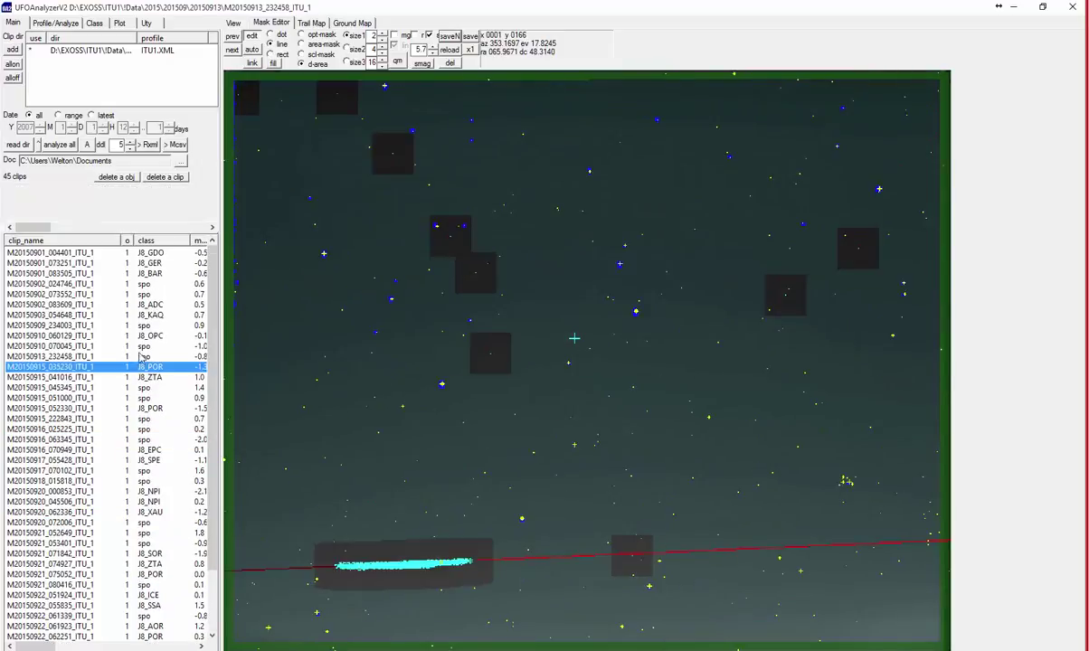
click(138, 355)
click(145, 324)
scroll(77, 276, down, 2)
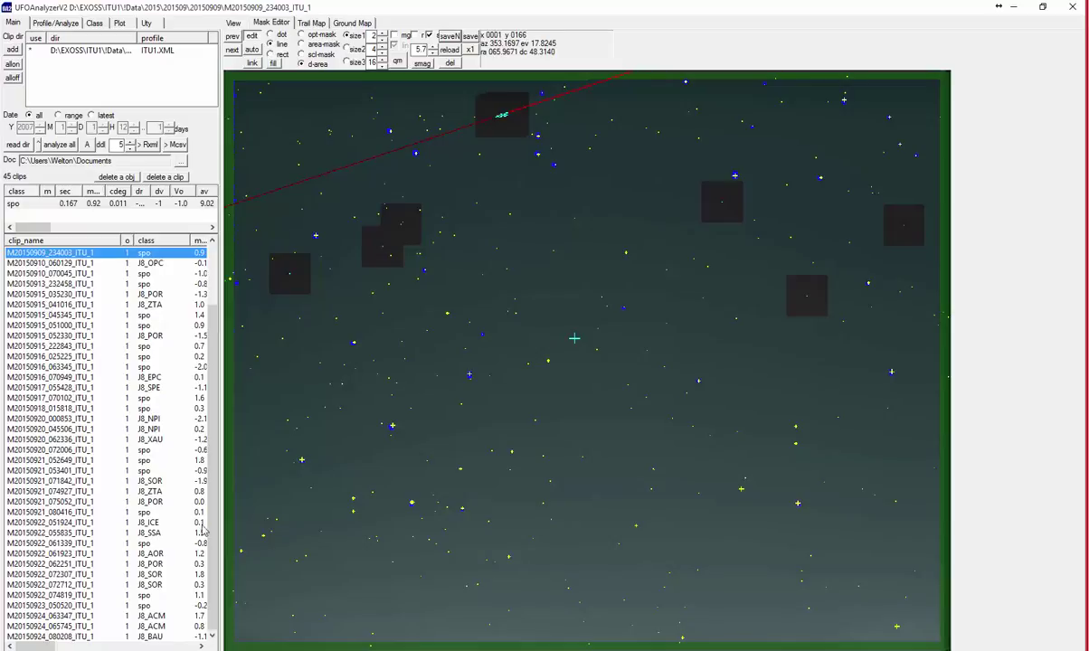
Minimize the analyzer and launch Windows Grep from the desktop.
click(1014, 8)
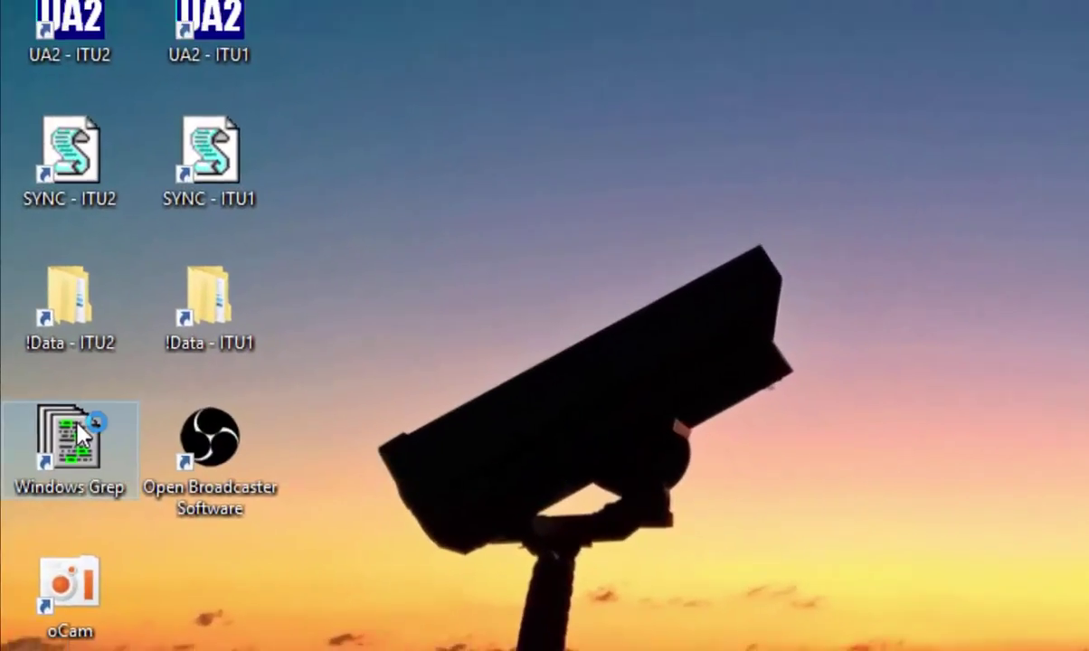
double_click(79, 425)
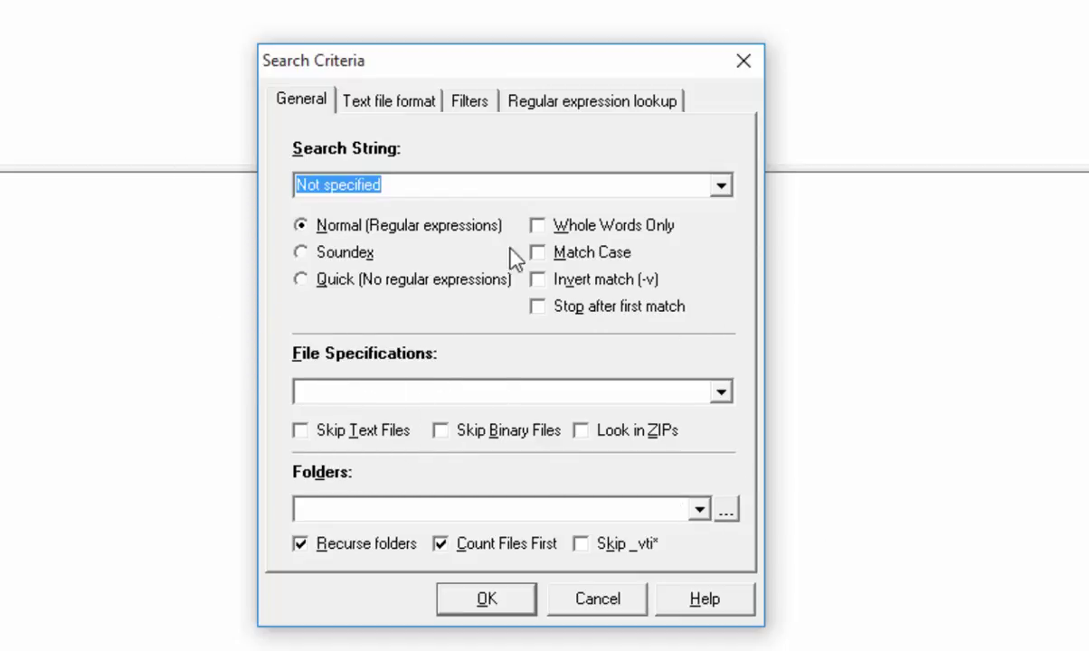
click(722, 188)
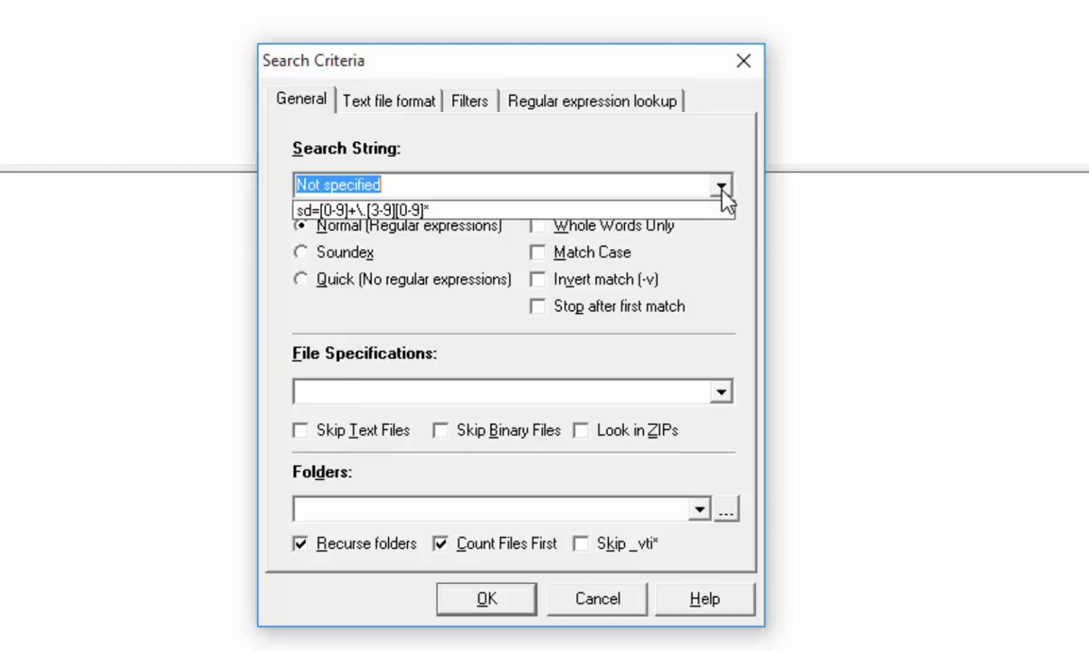
click(530, 184)
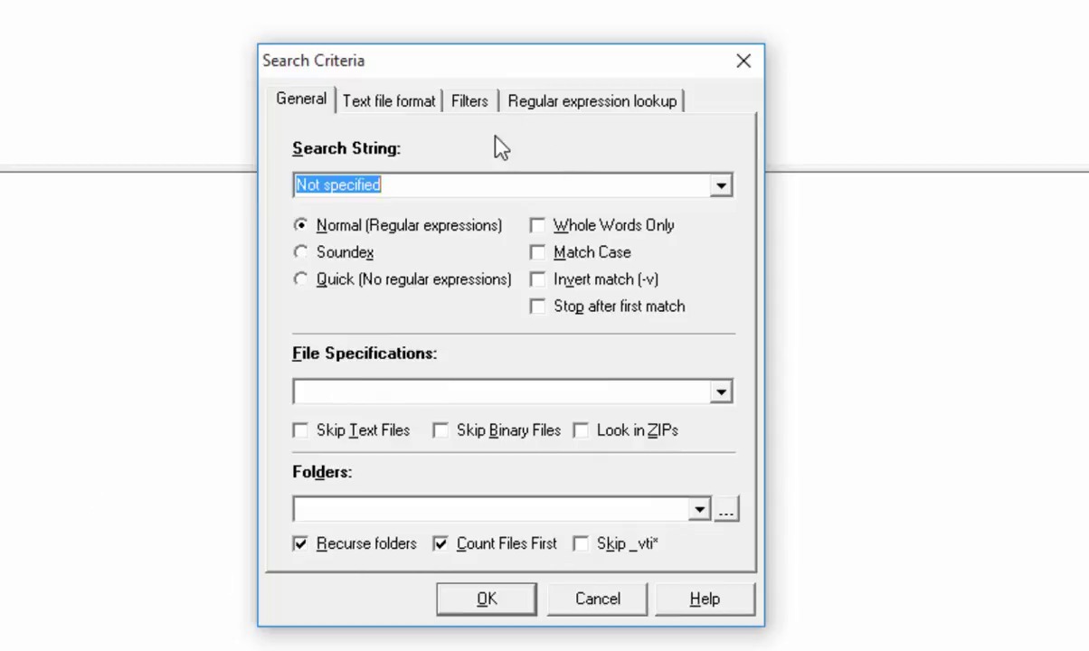
click(721, 187)
click(606, 178)
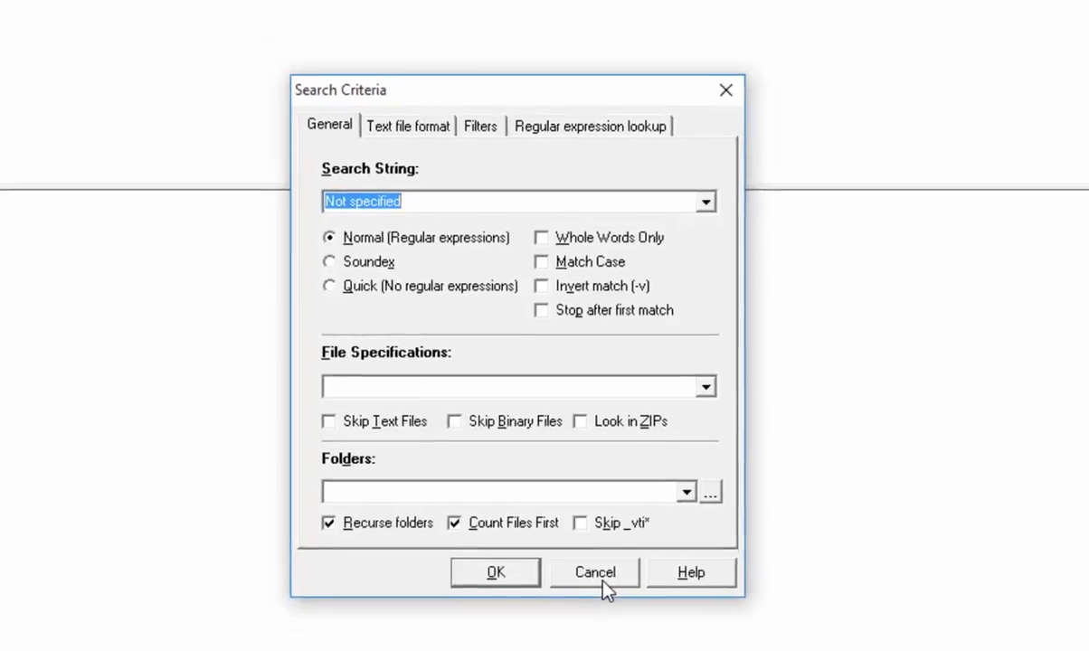
click(597, 599)
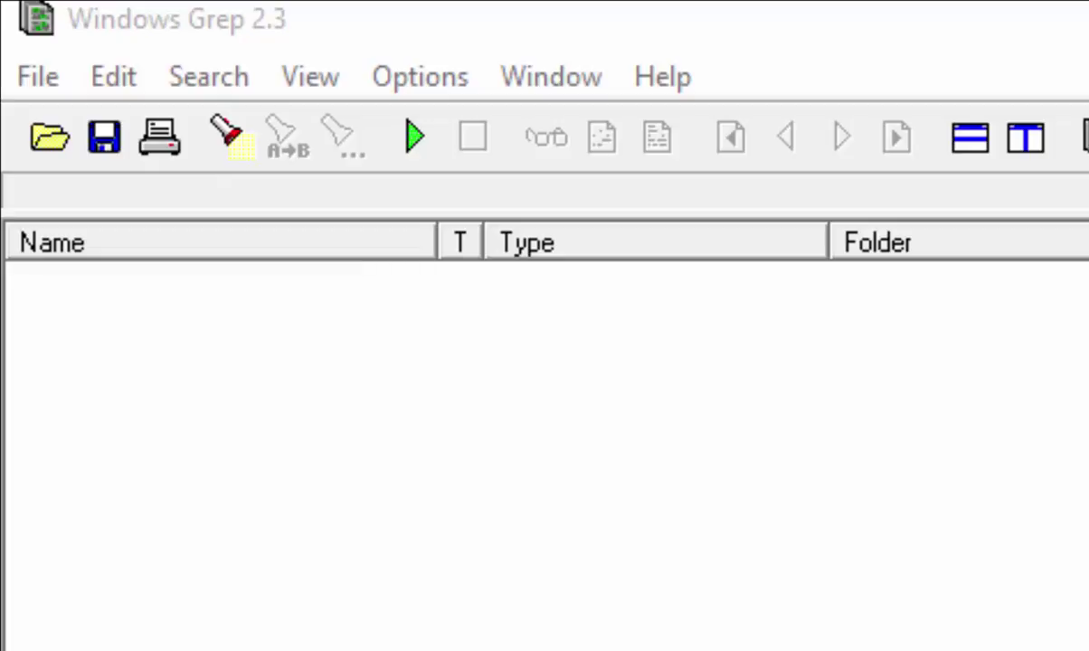
Load the saved search parameters file Parametros Capturas from the EXOSS folder.
key(ctrl+o)
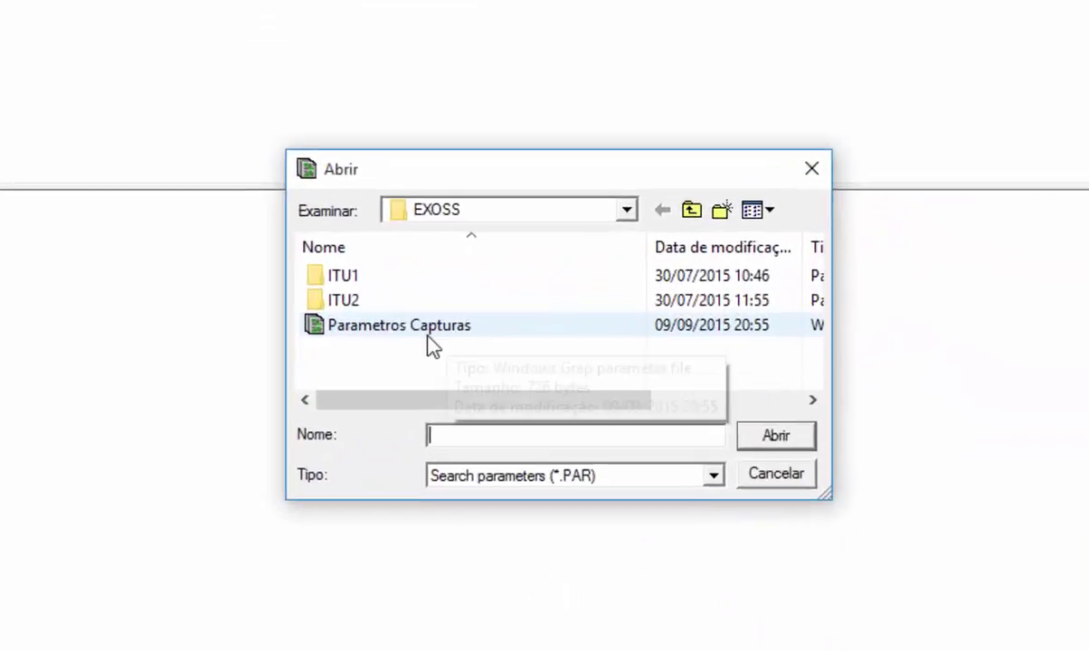
click(436, 325)
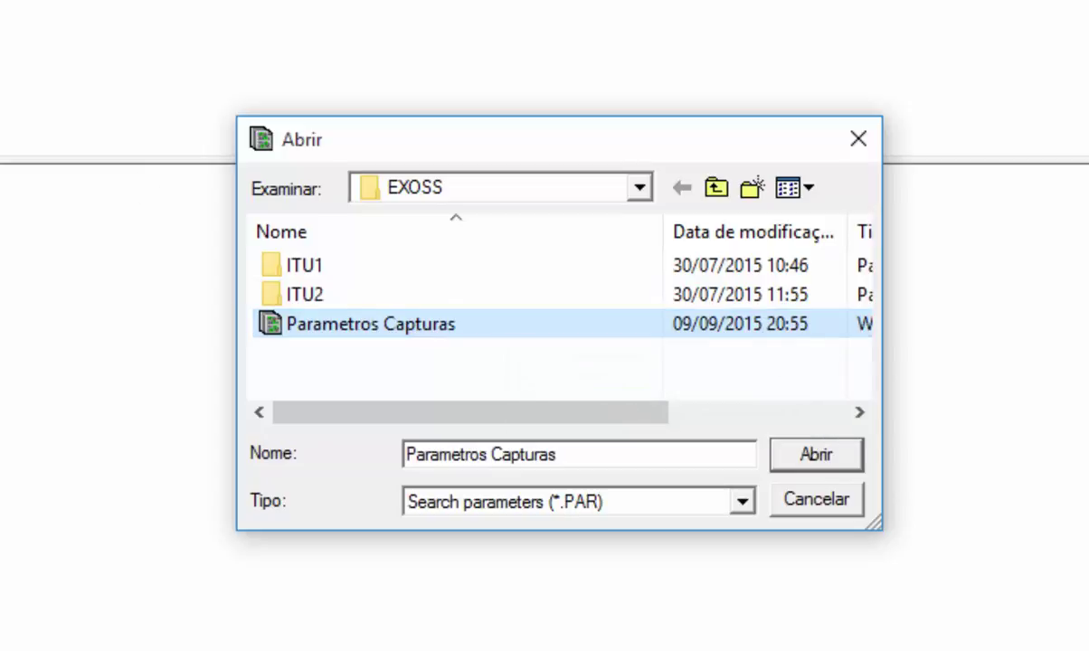
click(785, 457)
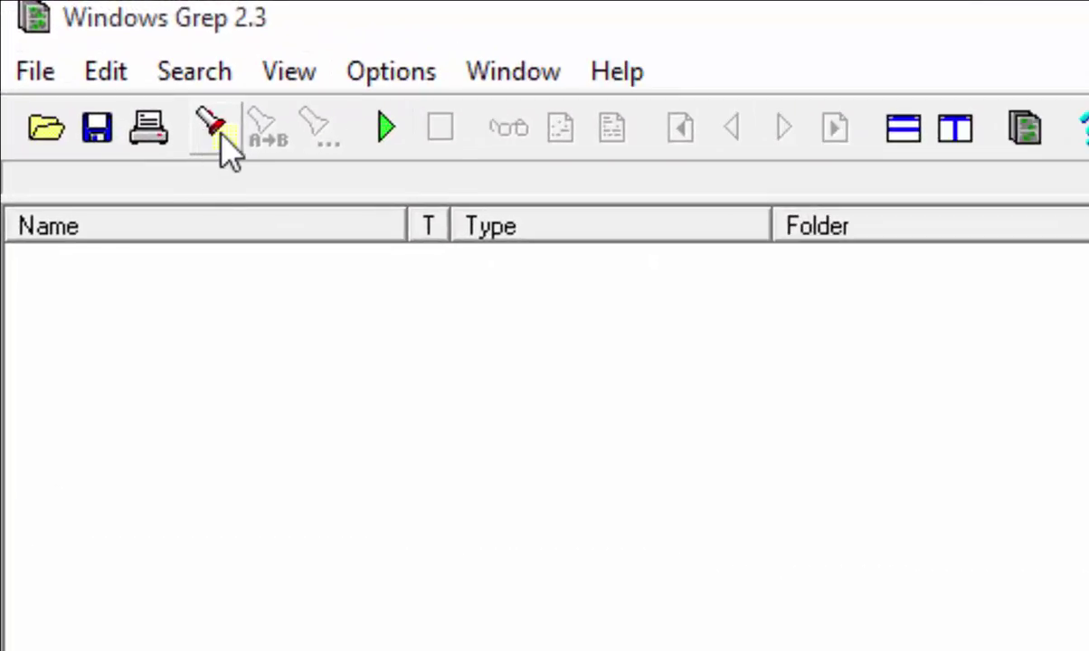
Open the search criteria and check the loaded search string and folder path.
click(215, 126)
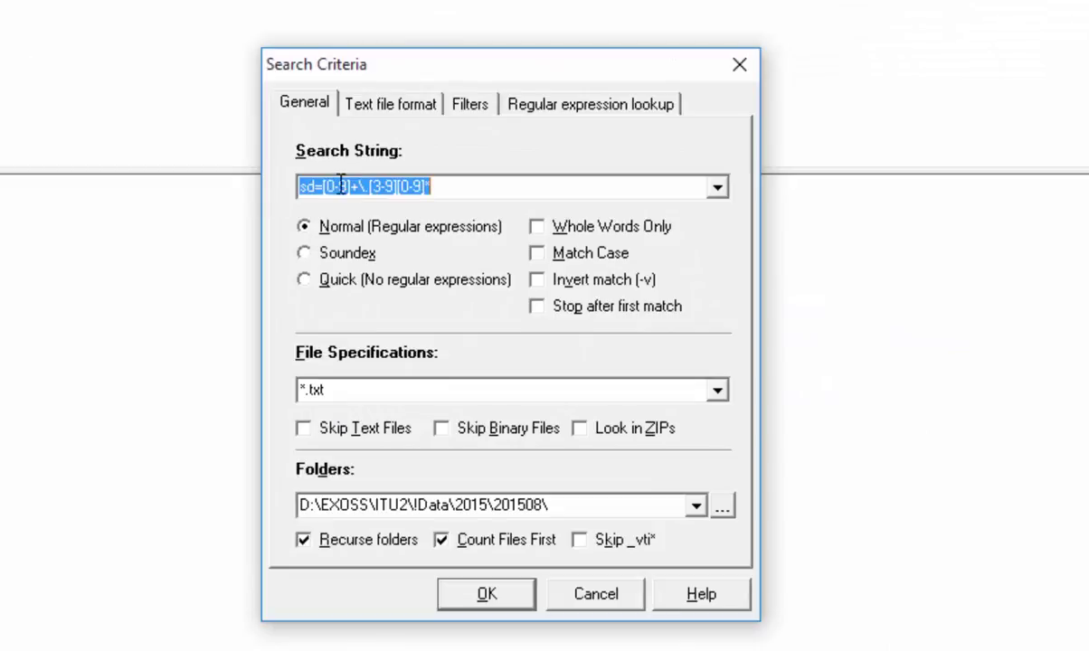
click(439, 188)
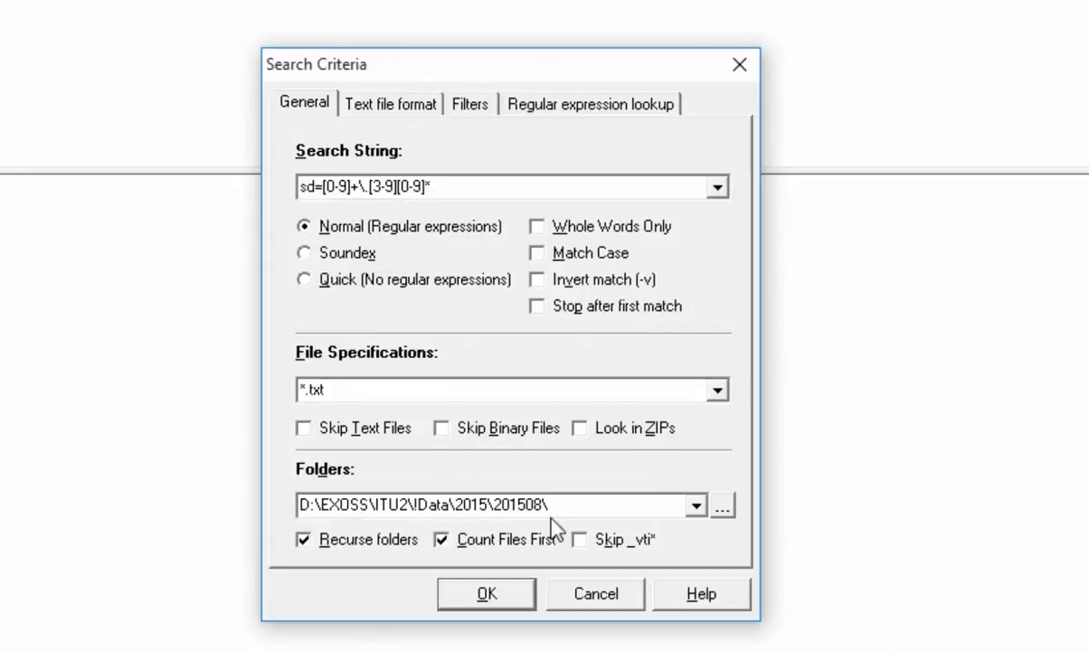
click(574, 506)
click(452, 505)
click(389, 505)
drag(413, 505, 590, 517)
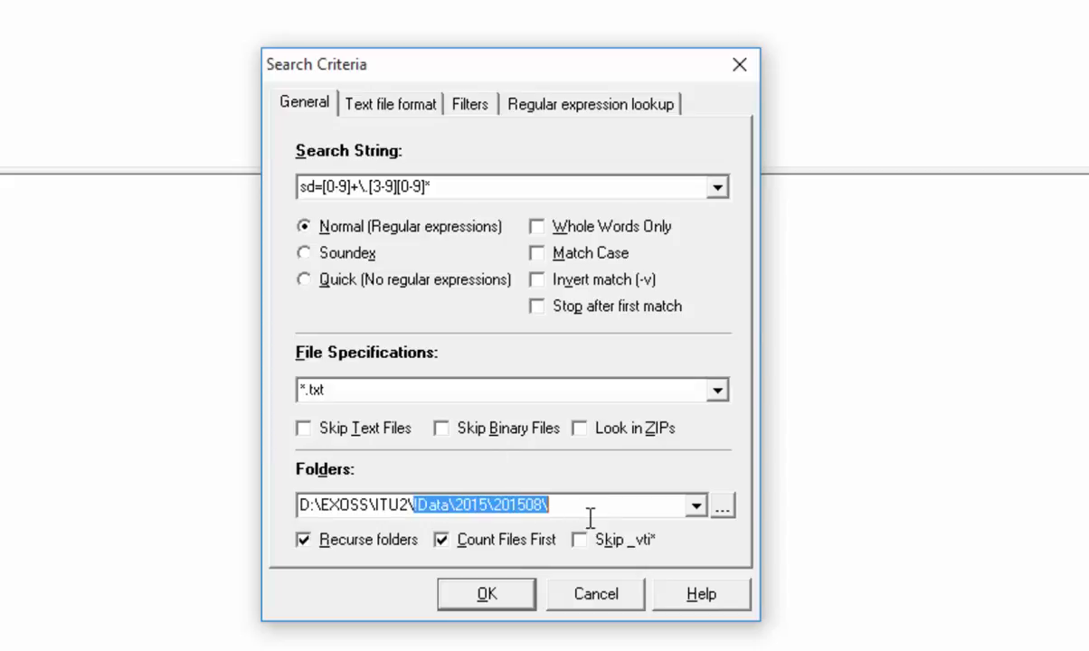
click(534, 503)
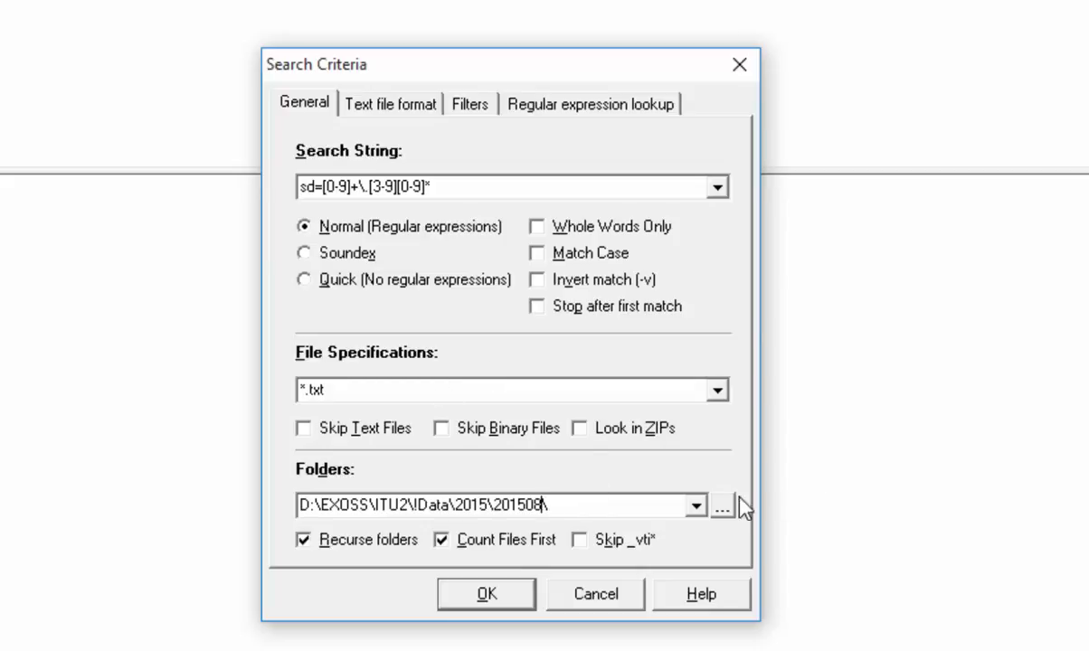
Set the search folder to D:\EXOSS\ITU1\!Data\2015\201509 by browsing the folder tree.
click(724, 507)
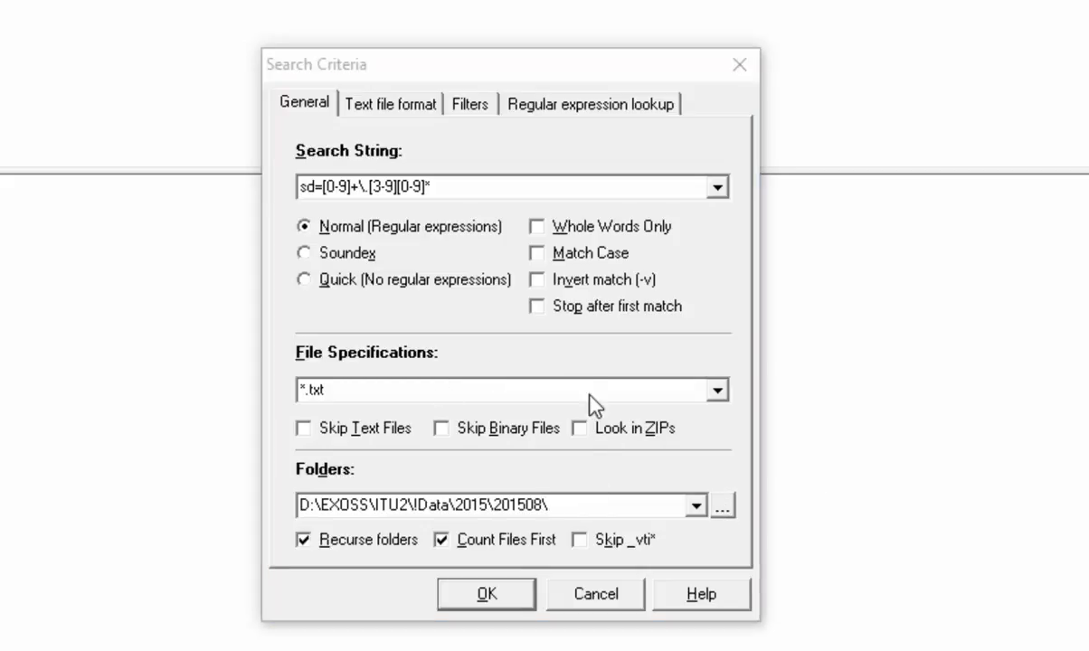
scroll(552, 389, up, 1)
click(460, 305)
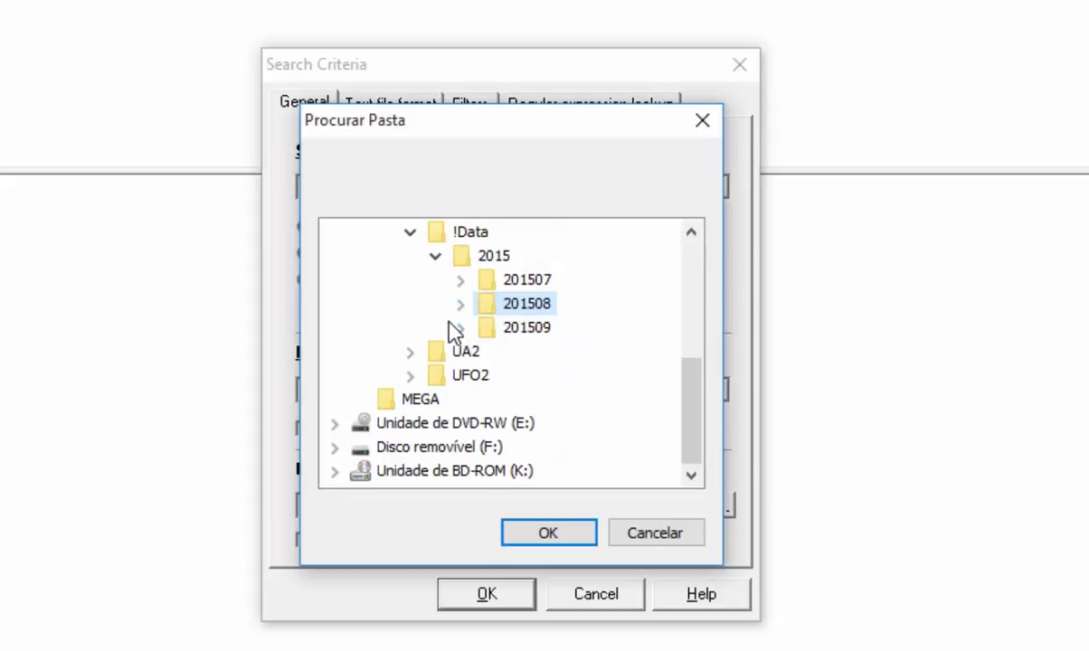
scroll(408, 288, up, 1)
click(389, 279)
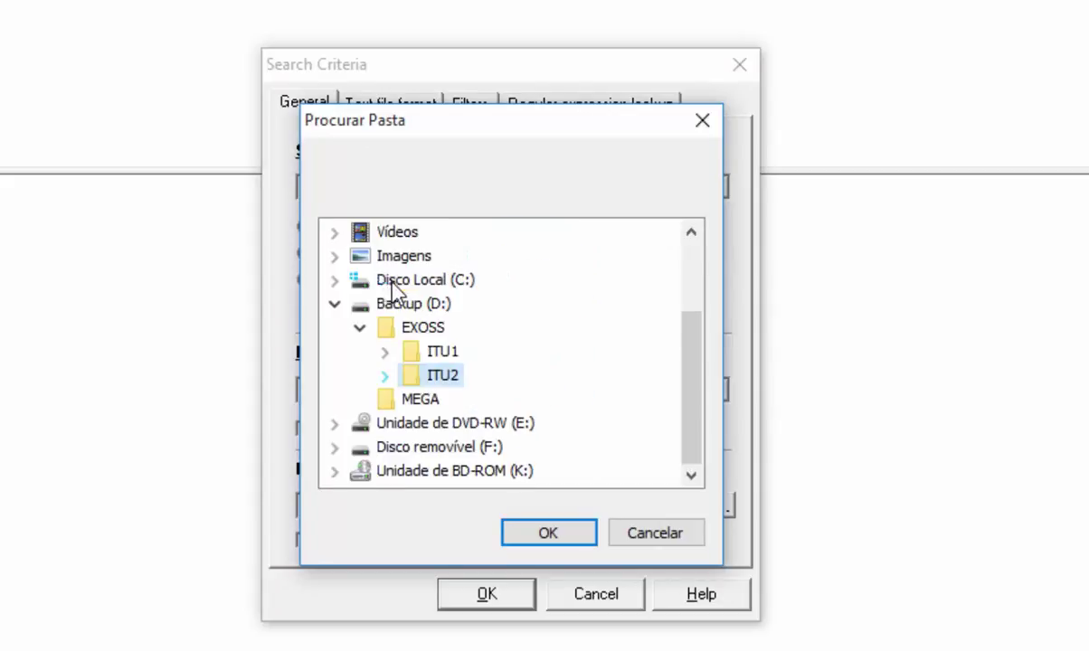
click(384, 352)
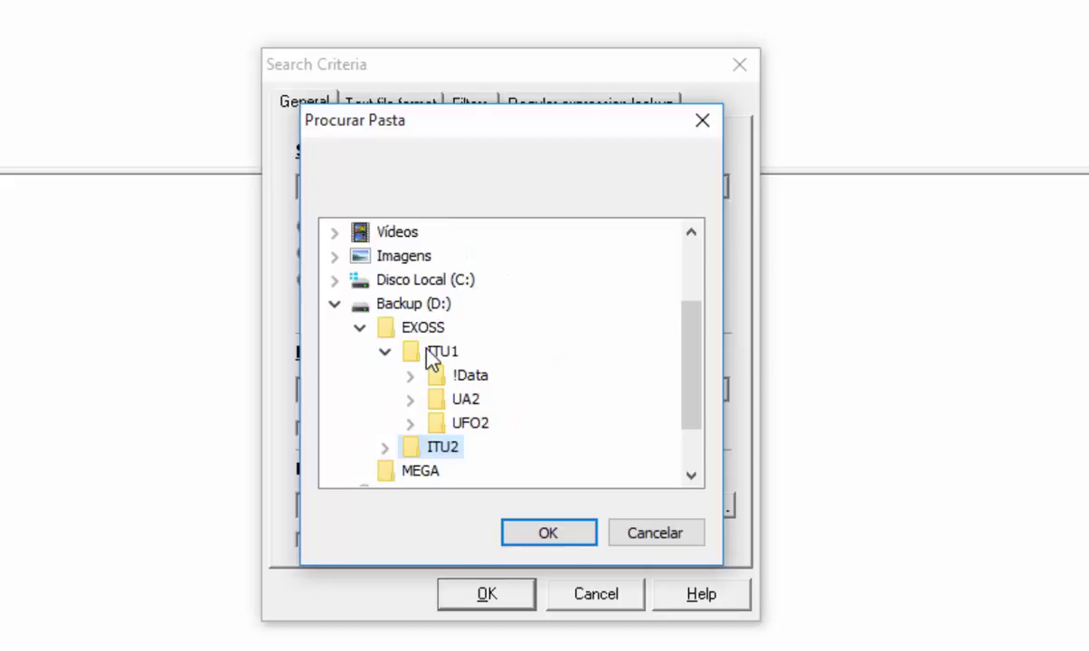
click(411, 375)
click(434, 421)
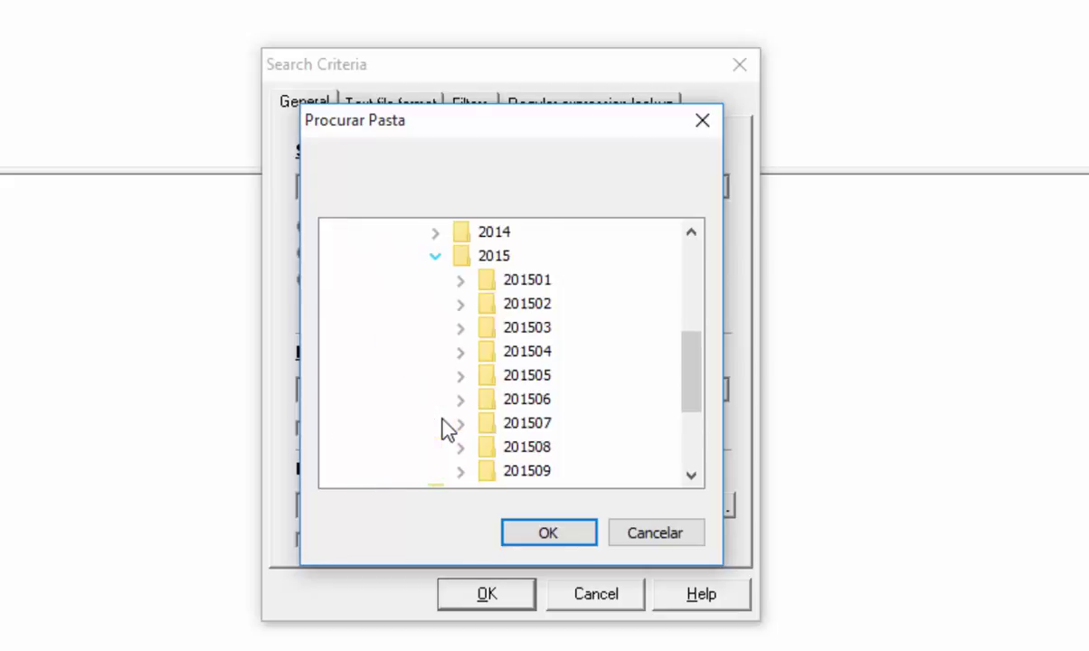
scroll(449, 432, down, 2)
click(528, 325)
click(520, 536)
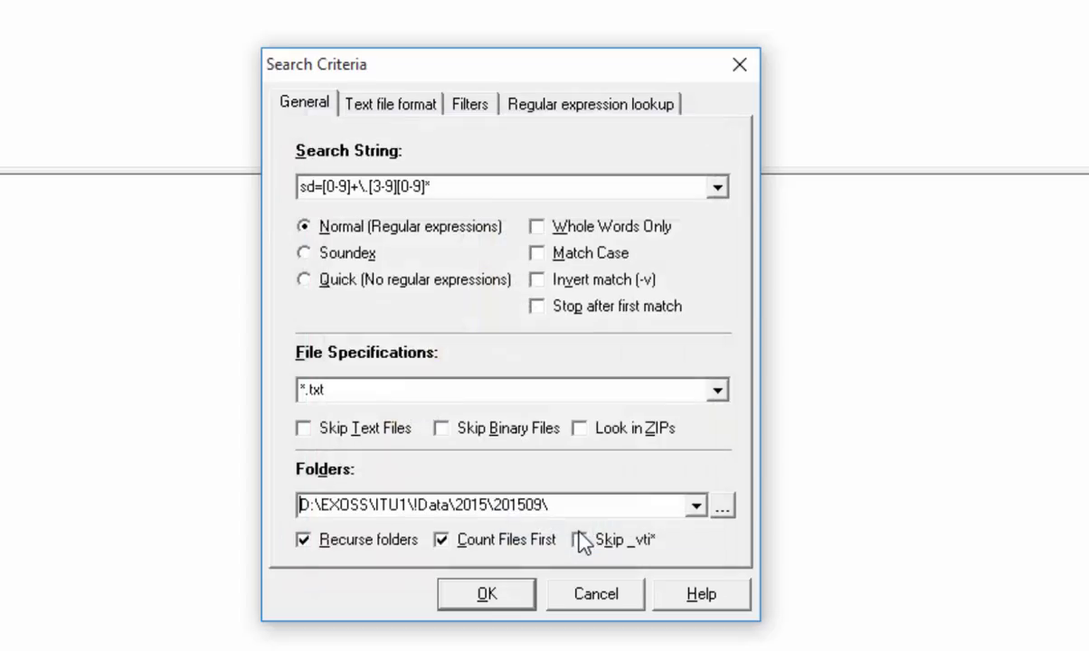
Run the search with the configured criteria and widen the Name and Type columns of the results list.
click(511, 597)
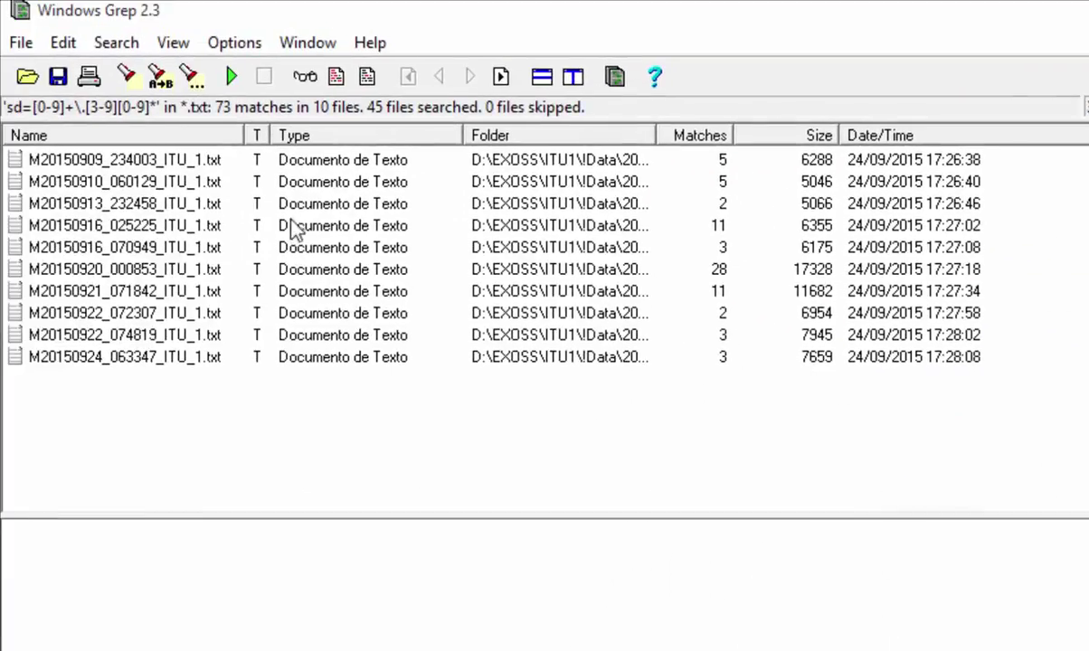
drag(244, 135, 272, 135)
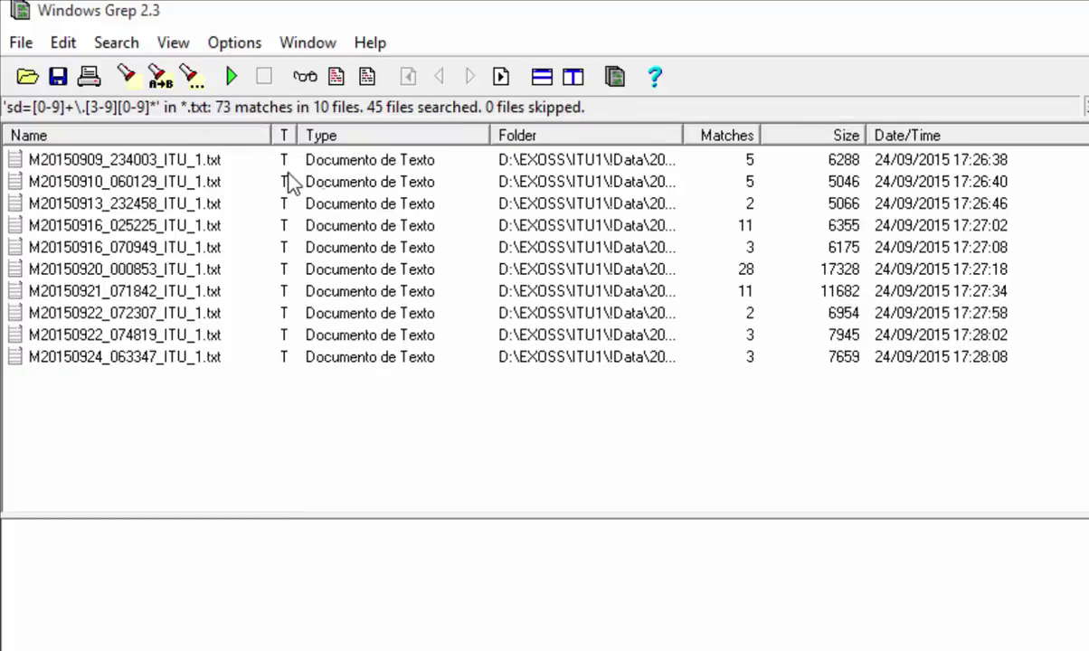
drag(491, 134, 584, 134)
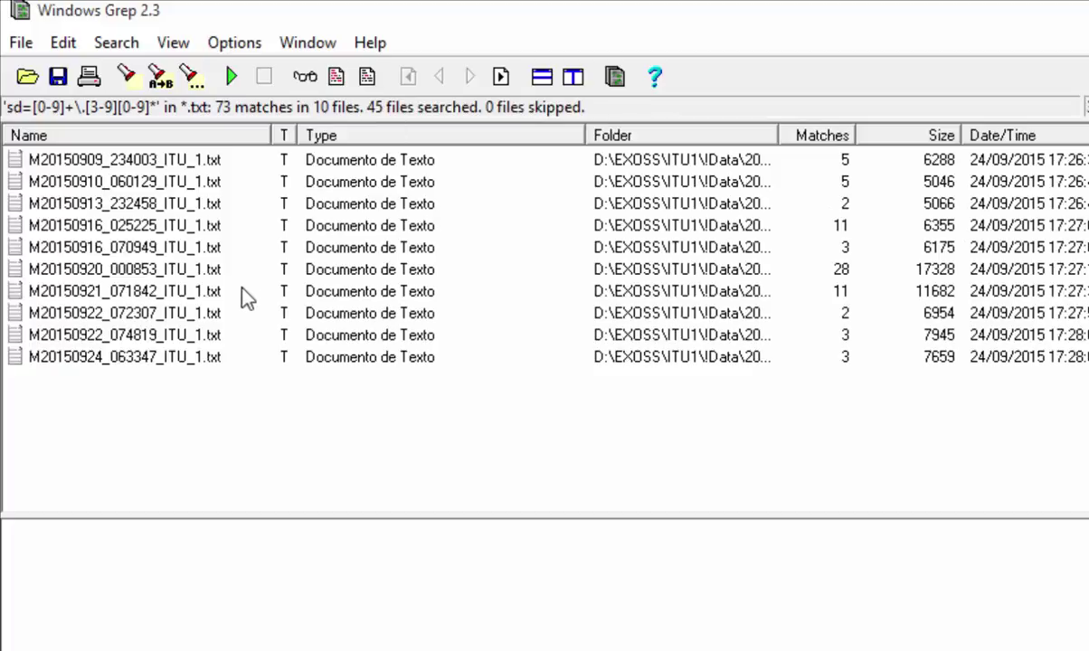
Look through the sd matches of the first result files and view the full text of M20150909_234003_ITU_1.txt.
click(131, 289)
click(194, 248)
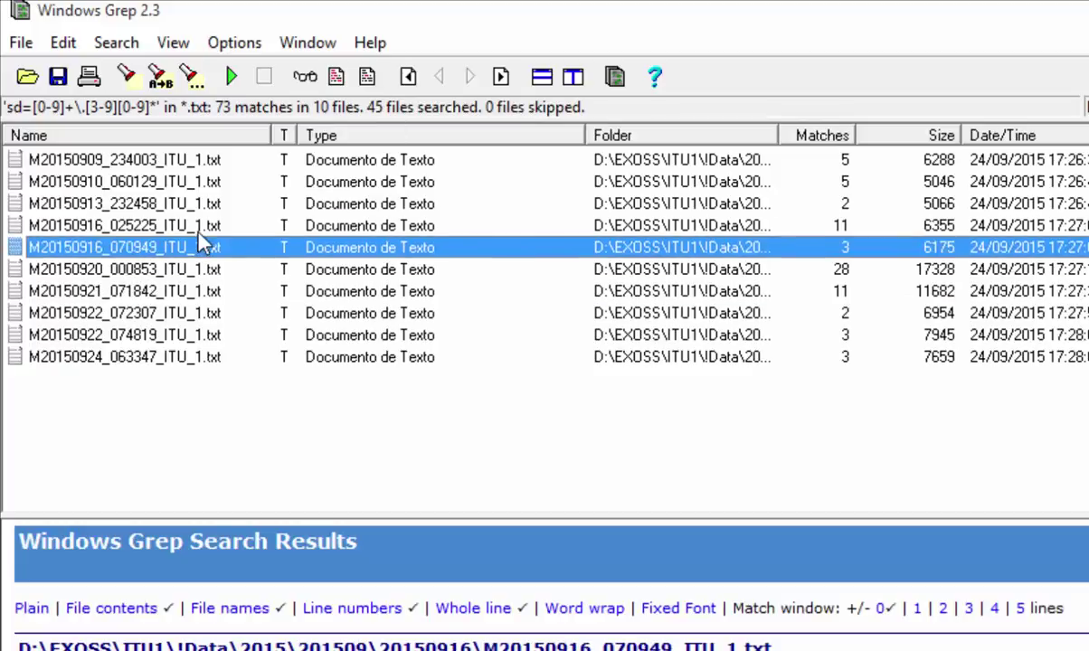
click(208, 225)
click(211, 204)
click(217, 161)
click(217, 178)
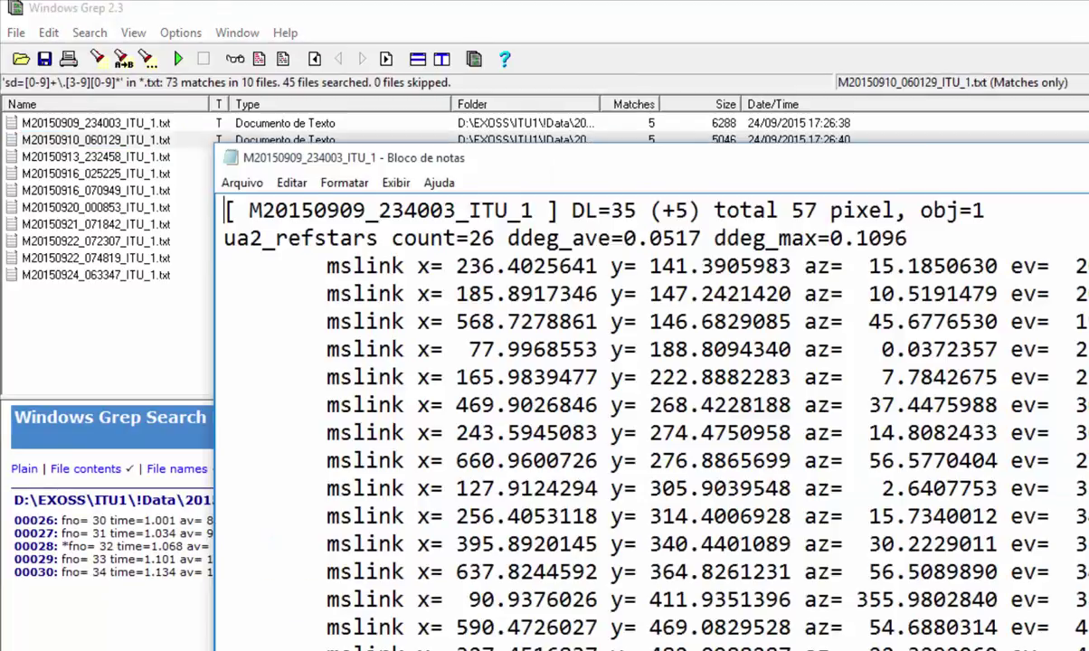
key(alt+F4)
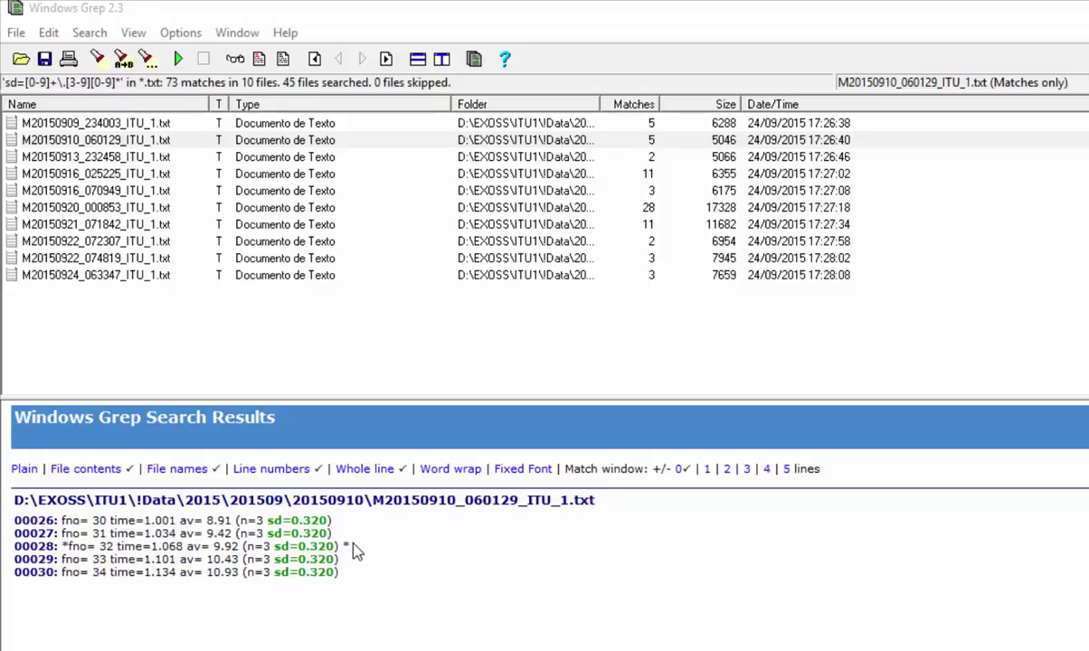
Examine the sd matches of M20150916_070949_ITU_1.txt and of the result files dated 21 to 24 September 2015.
click(220, 193)
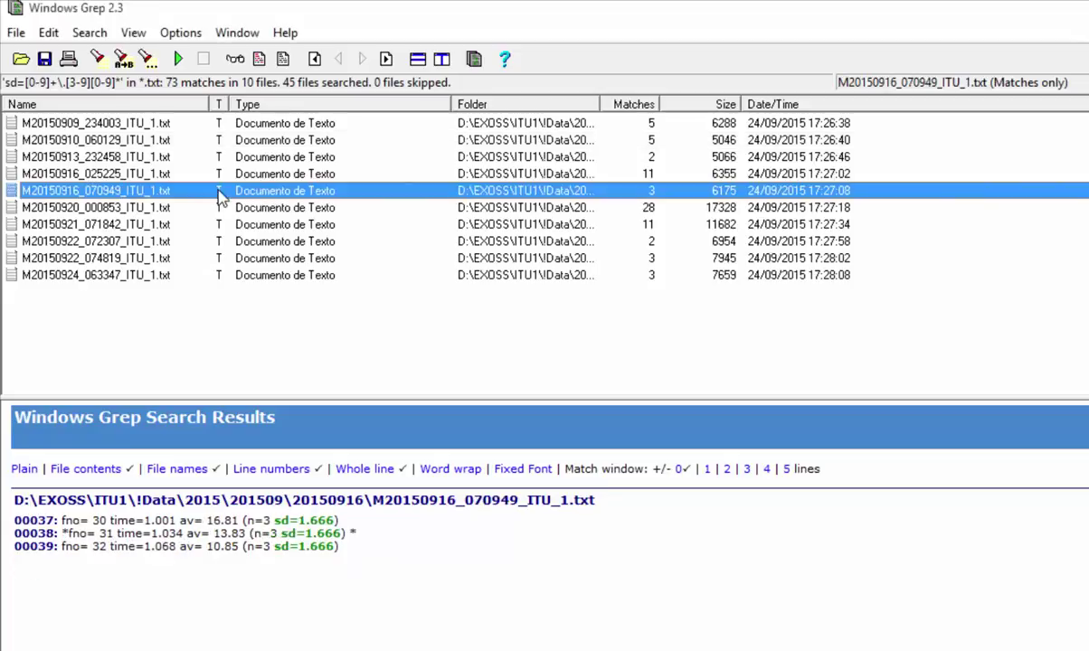
click(185, 258)
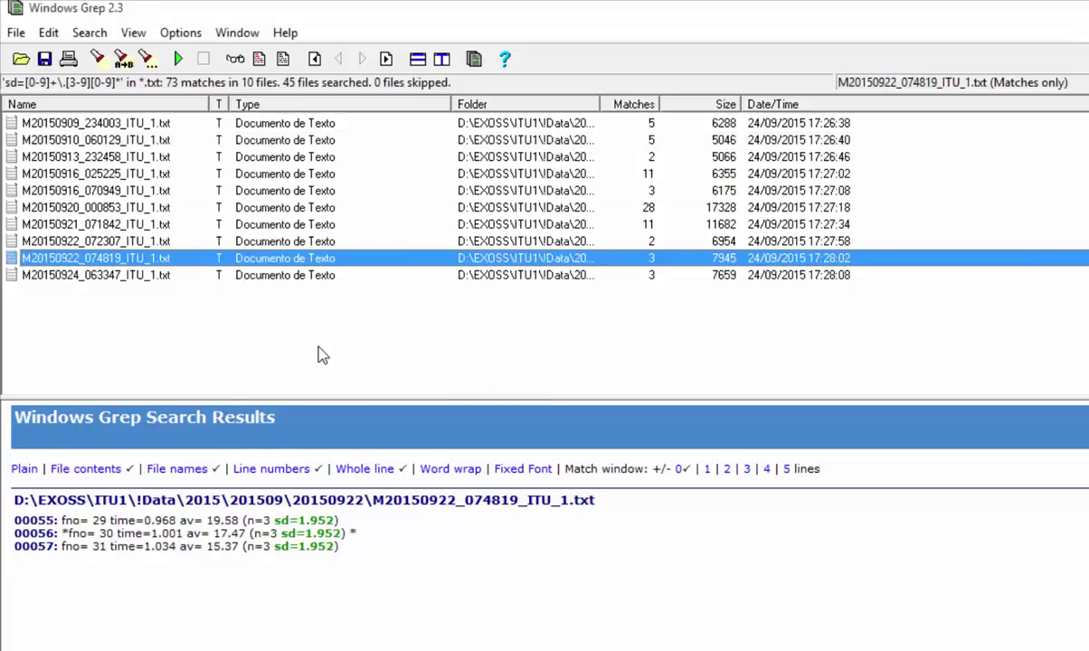
click(366, 275)
click(340, 242)
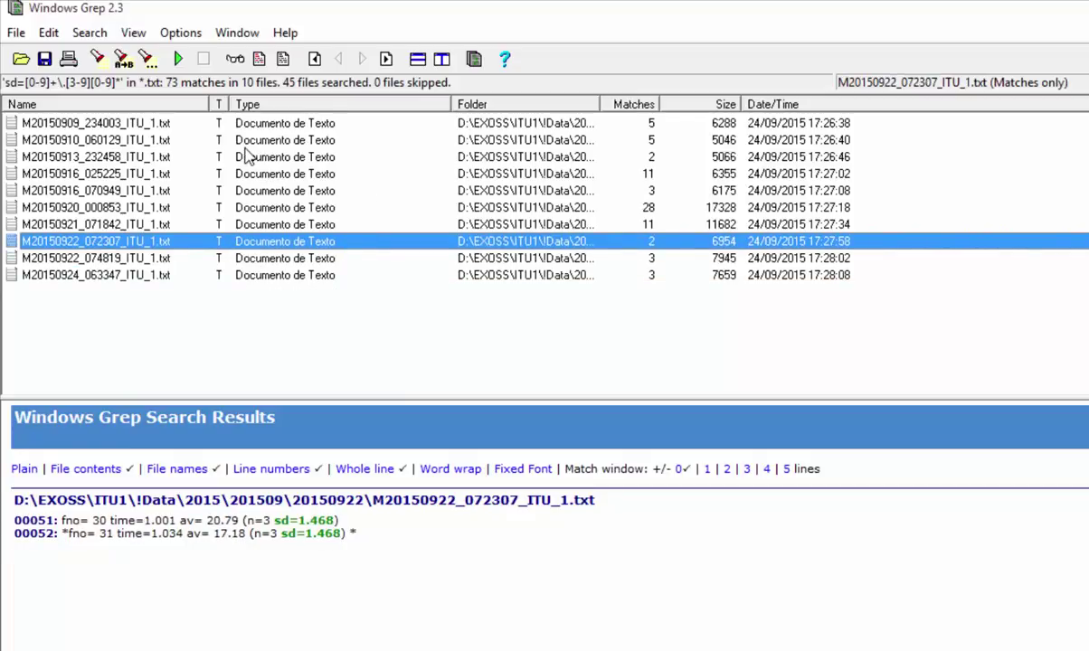
click(170, 226)
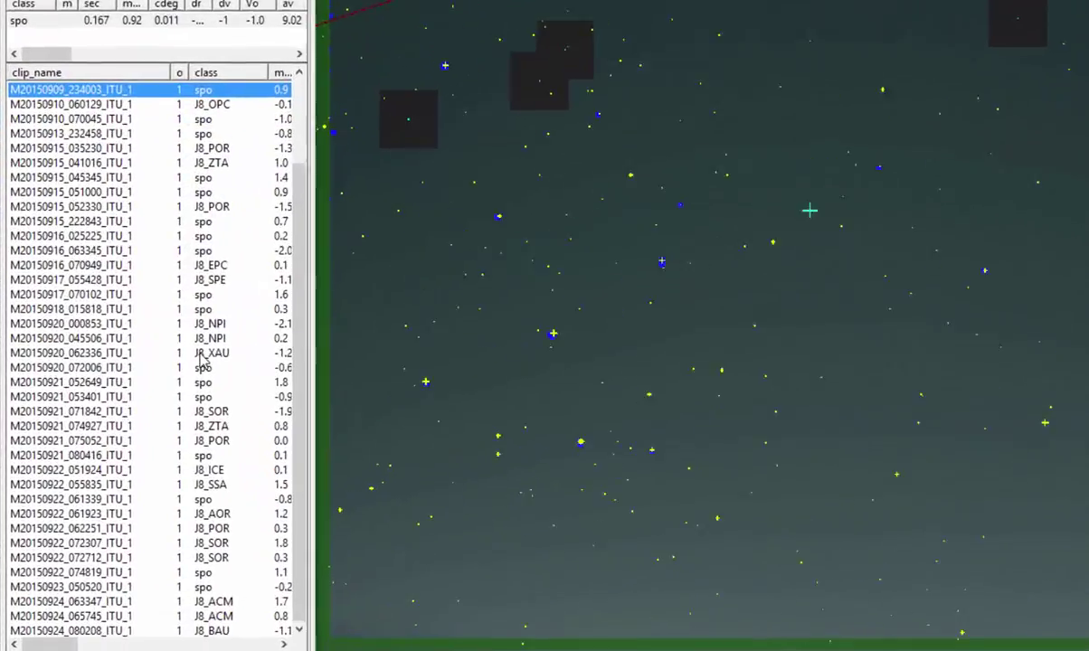
Mask everything except the meteor trail in clip M20150921_071842_ITU_1 in UFOAnalyzerV2 and re-analyze the clip.
click(115, 360)
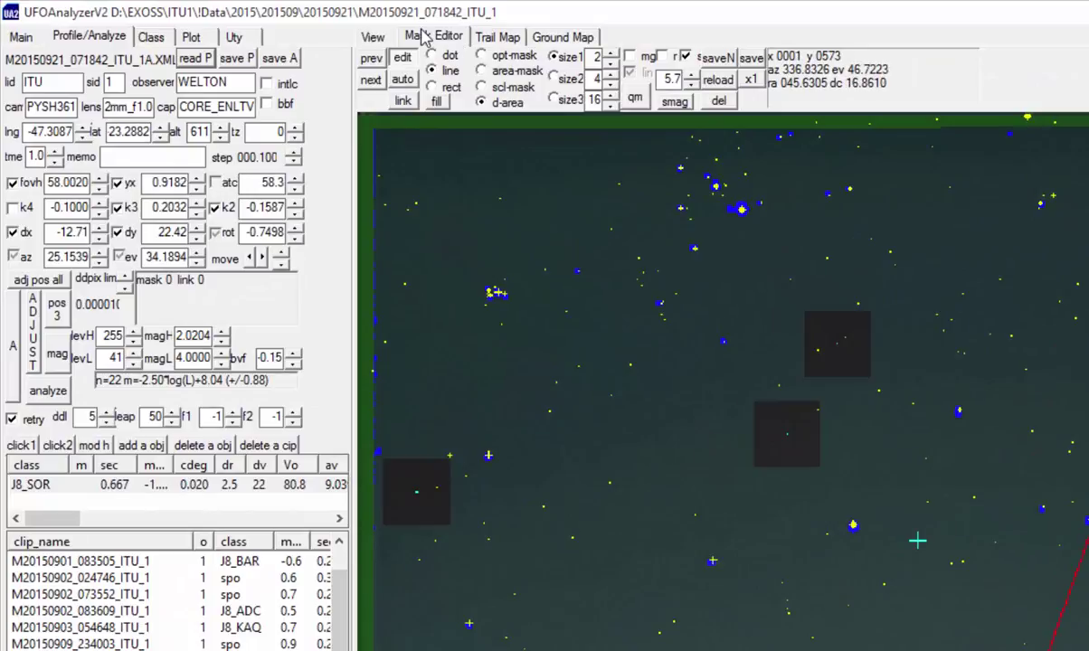
click(497, 72)
click(433, 100)
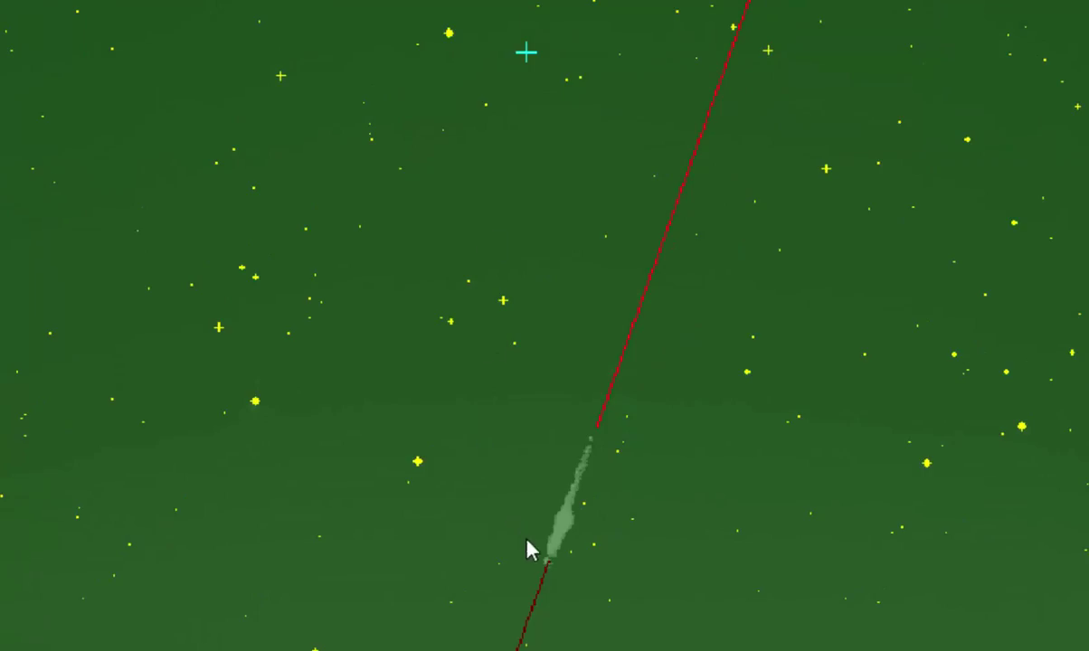
drag(550, 572, 599, 419)
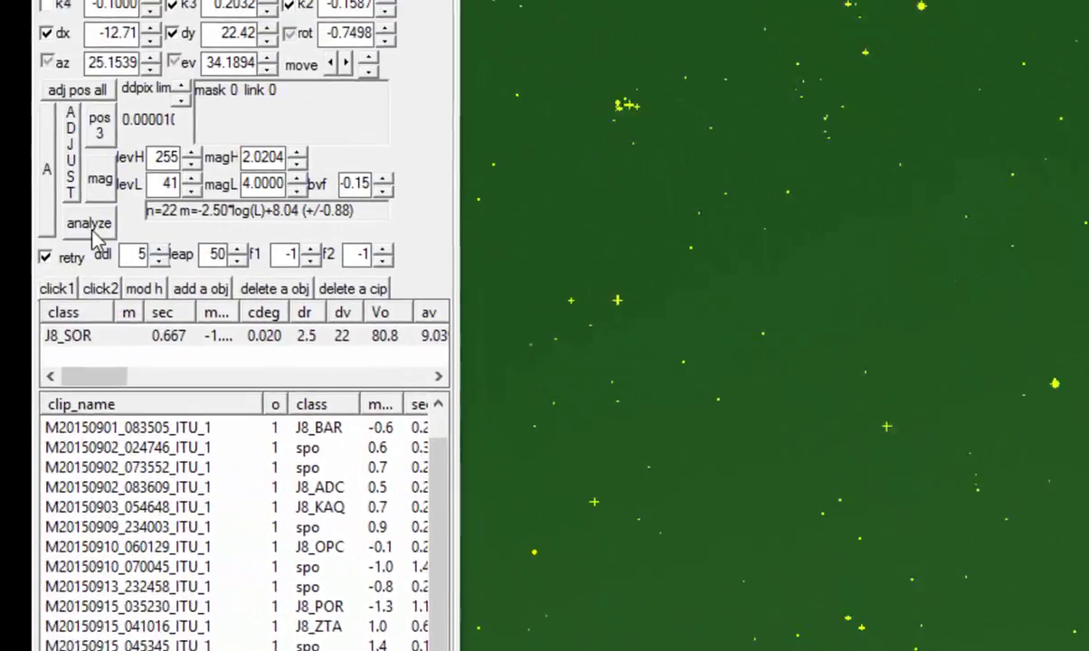
click(114, 239)
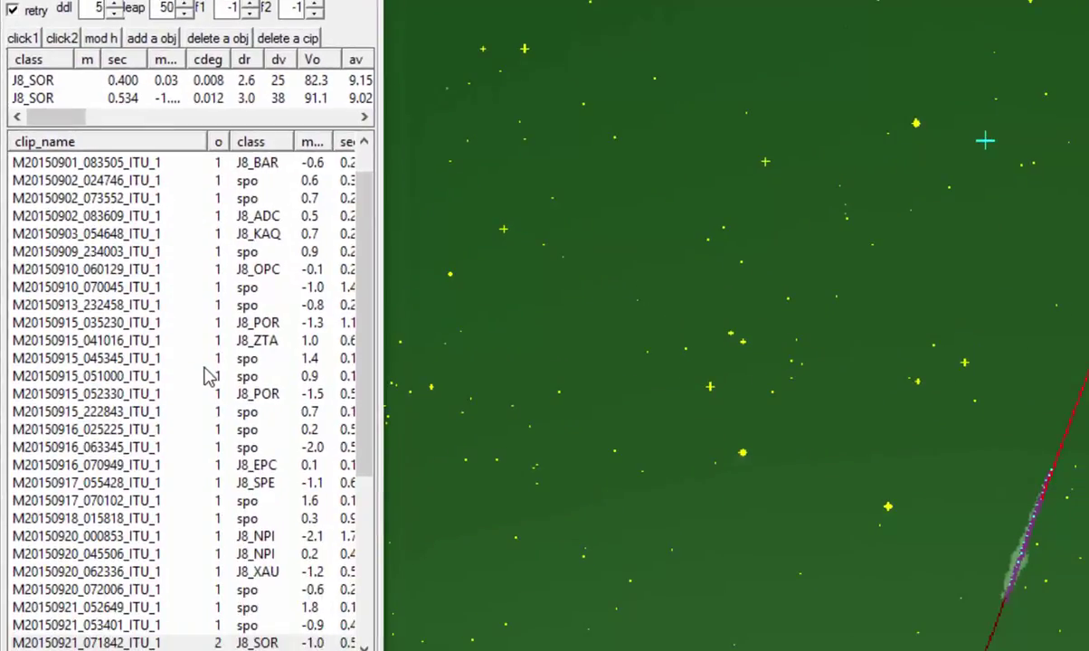
Compare the two J8_SOR objects of clip M20150921_071842_ITU_1 by selecting them alternately.
scroll(208, 375, down, 5)
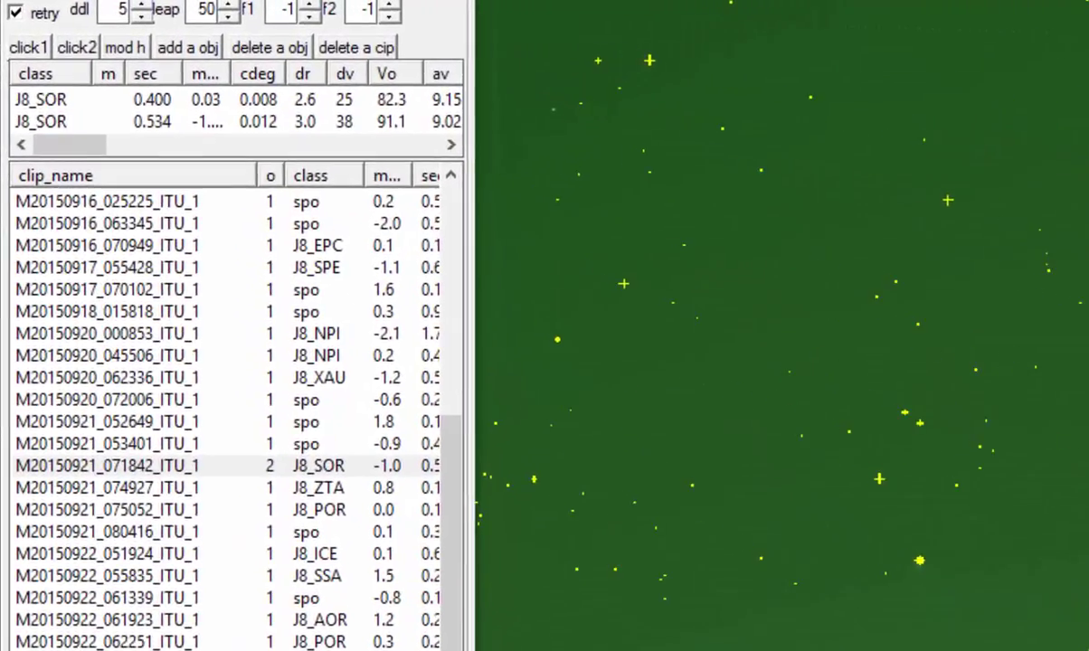
click(215, 101)
click(249, 125)
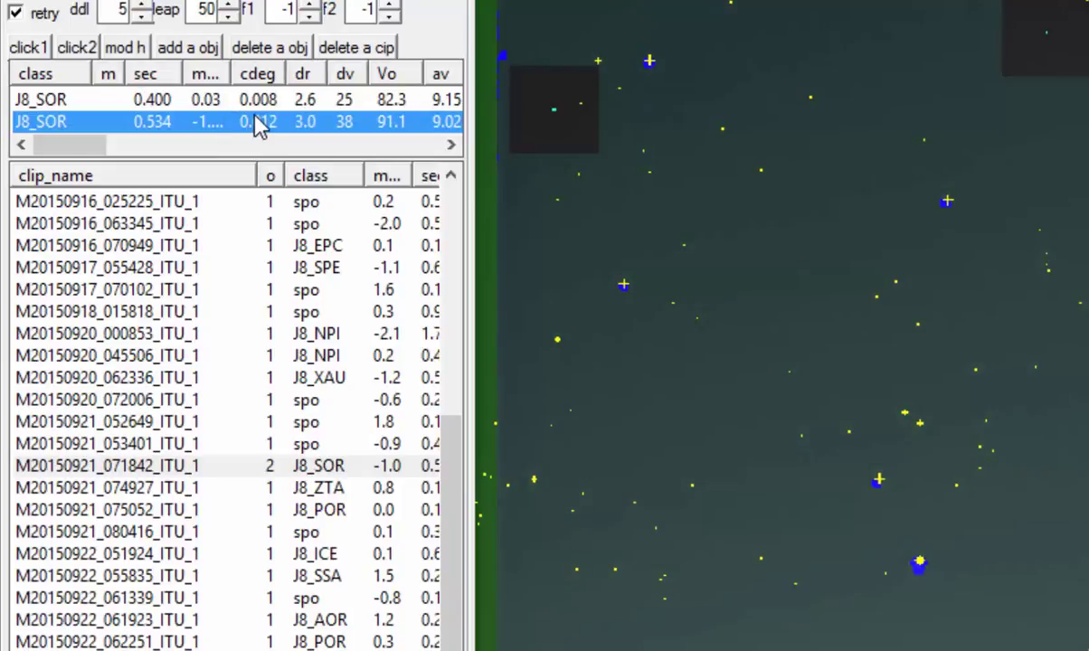
click(262, 110)
click(265, 123)
click(275, 107)
key(Down)
key(Up)
key(Down)
key(Up)
key(Down)
key(Up)
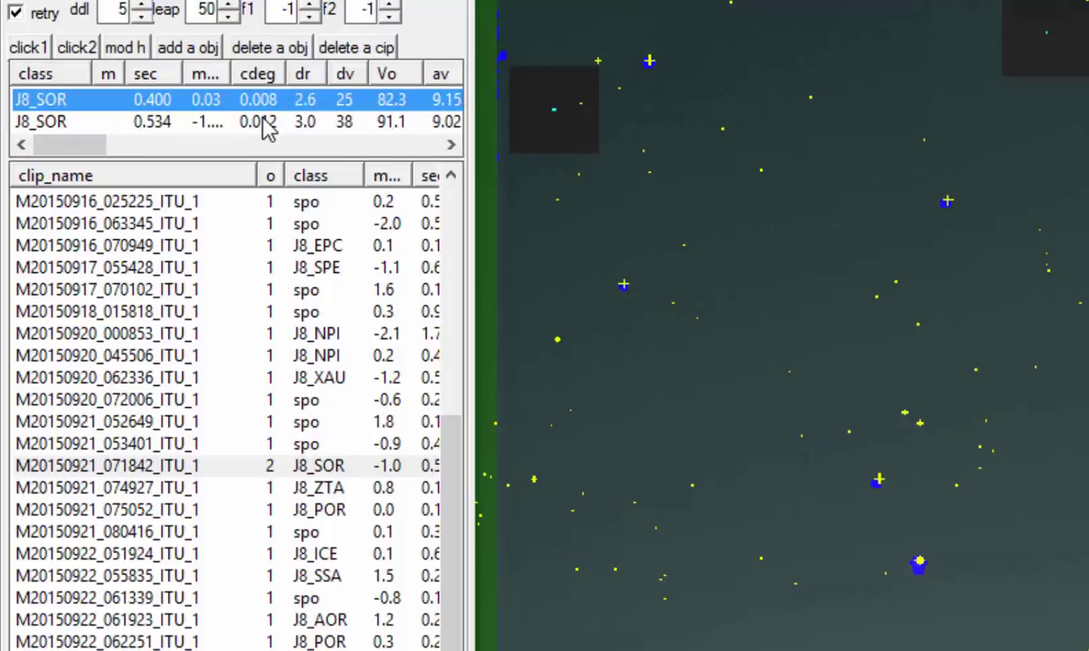
key(Down)
key(Up)
key(Down)
key(Up)
key(Down)
key(Up)
Reload clip M20150921_071842_ITU_1, refill its area mask leaving only the meteor trail open, and repeat the analysis.
click(323, 466)
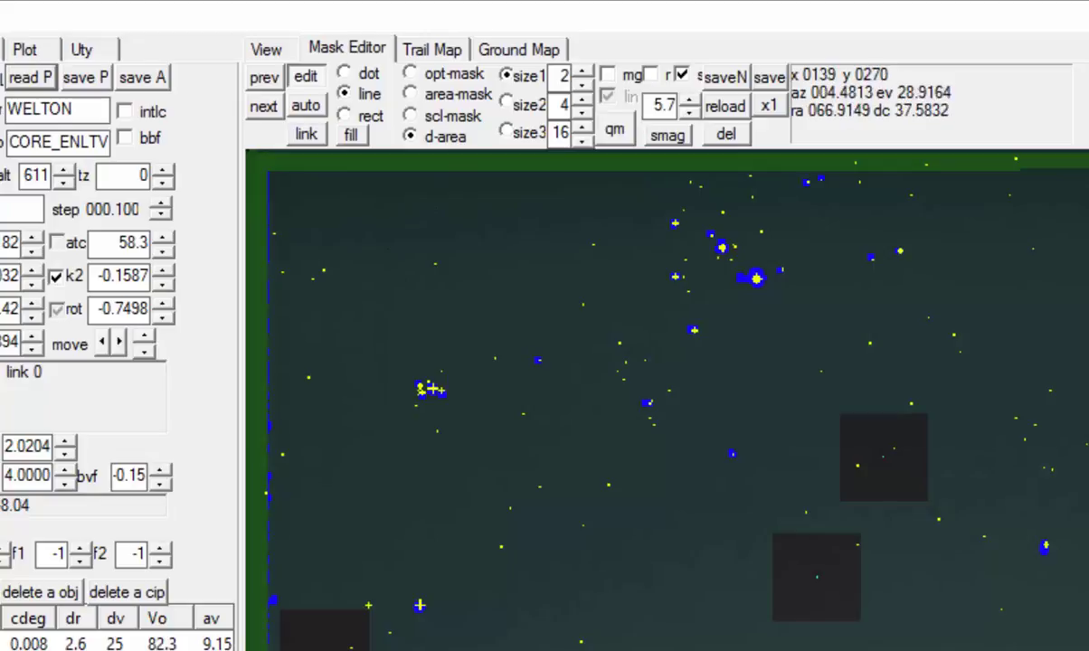
click(438, 95)
click(353, 135)
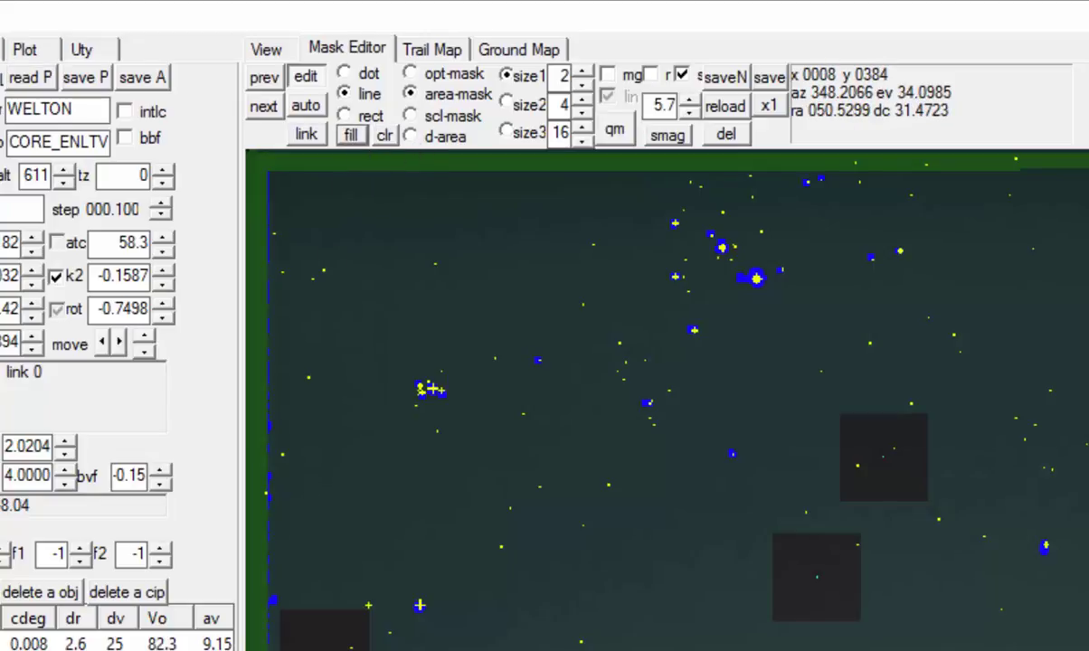
click(353, 135)
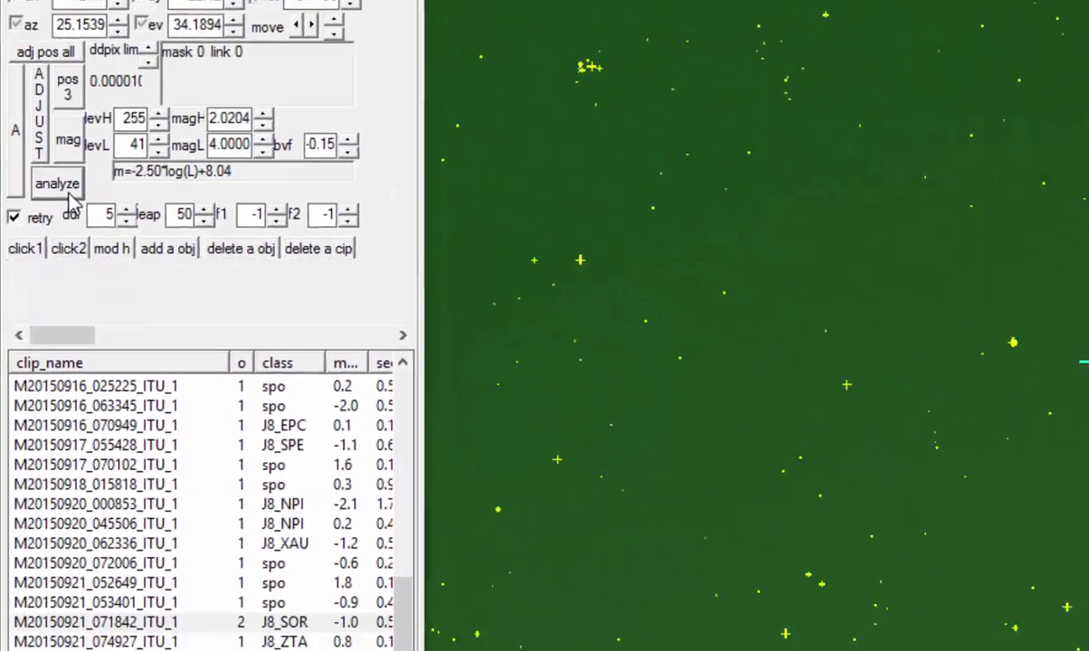
click(58, 184)
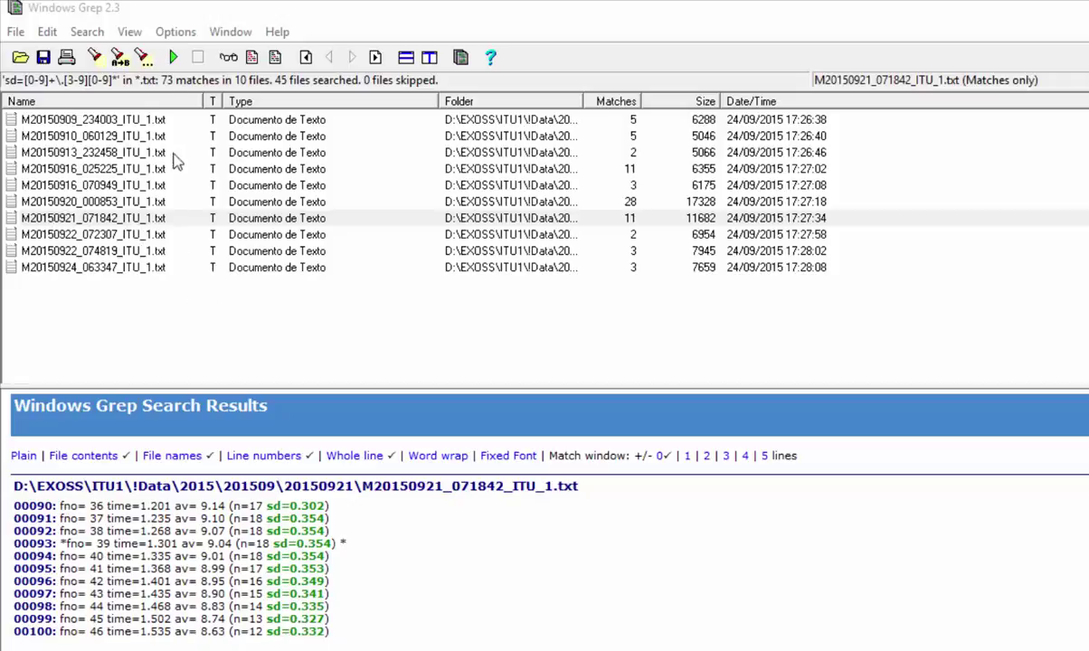
Recheck M20150921_071842_ITU_1.txt with a new Windows Grep search, and re-analyze the clip in UFOAnalyzerV2 with an adjusted area mask.
click(173, 57)
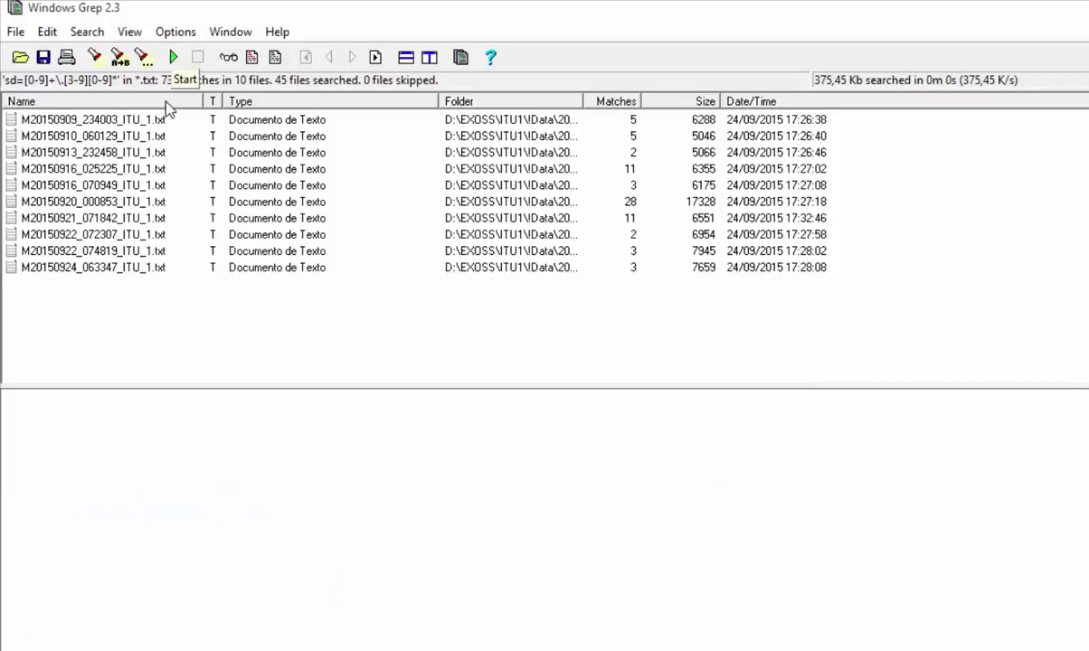
click(145, 219)
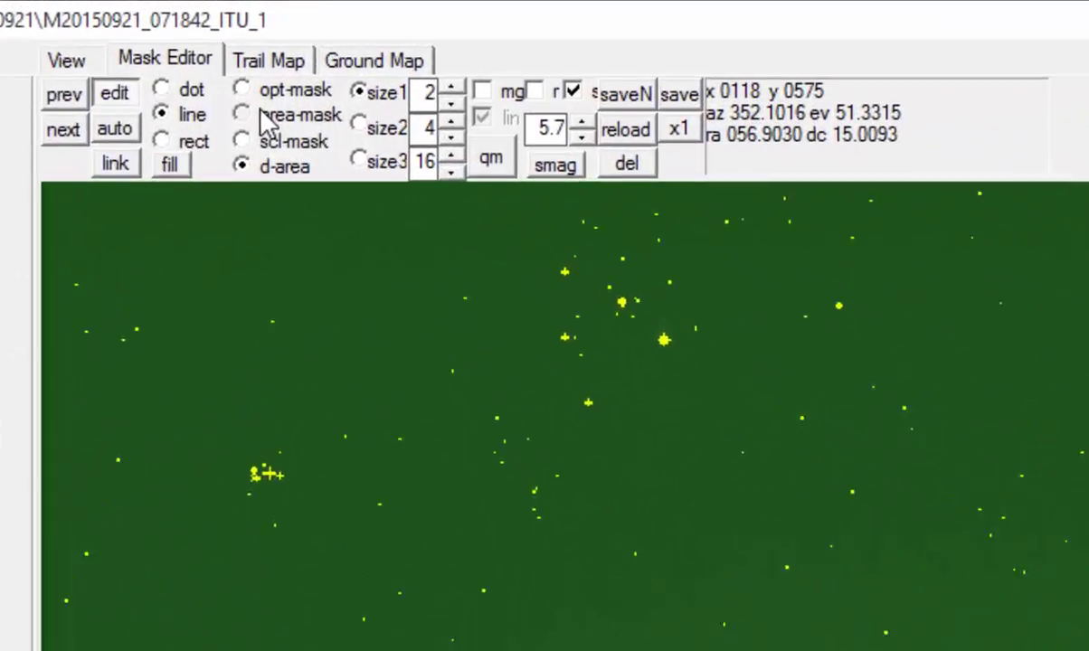
click(308, 43)
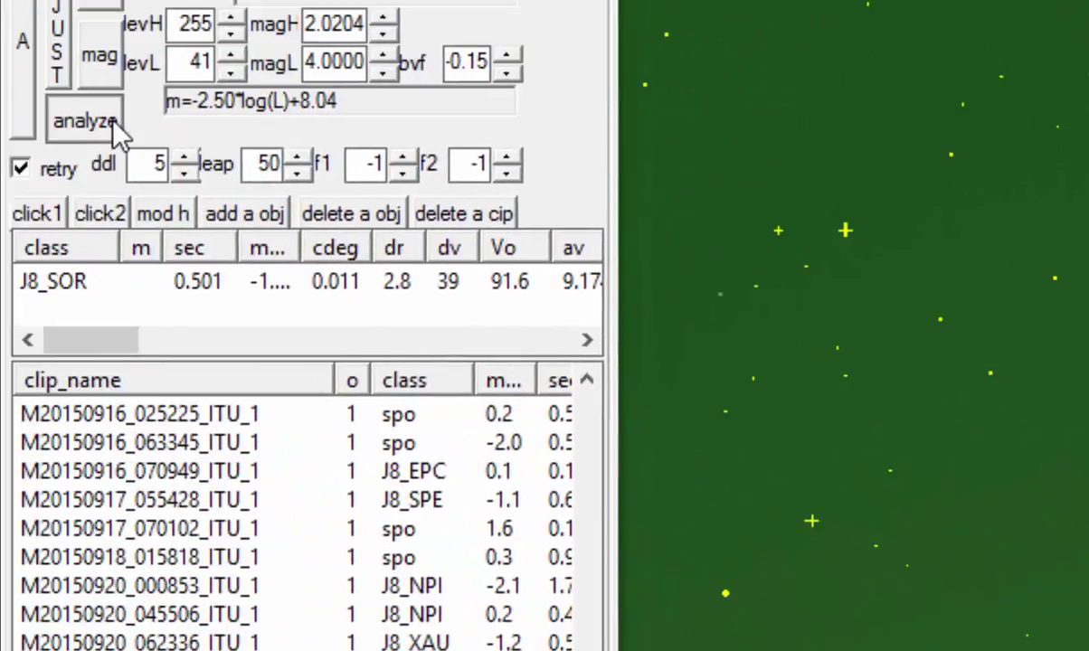
click(113, 122)
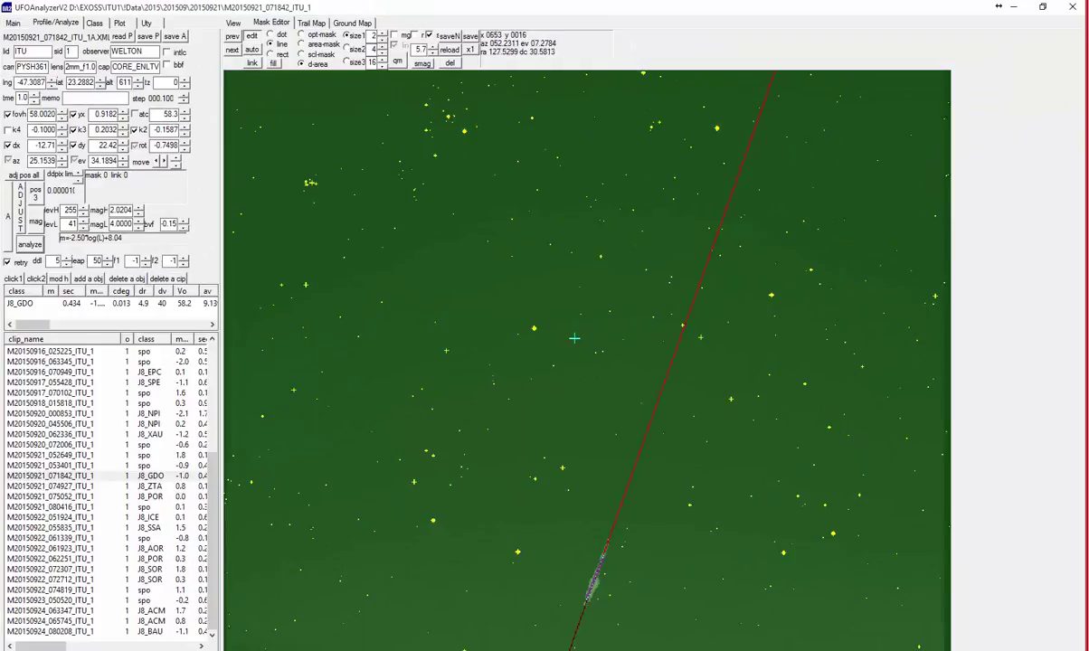
Repeat the Windows Grep search to check the clip's new sd values, and analyze M20150921_071842_ITU_1 once more in UFOAnalyzerV2.
click(909, 650)
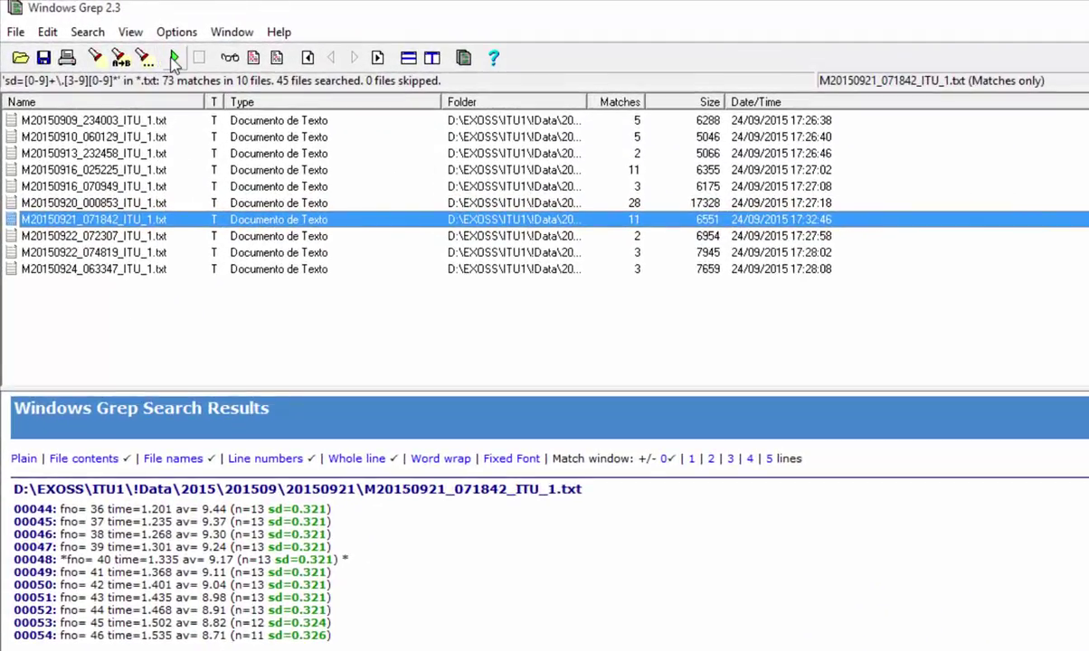
click(175, 58)
click(114, 221)
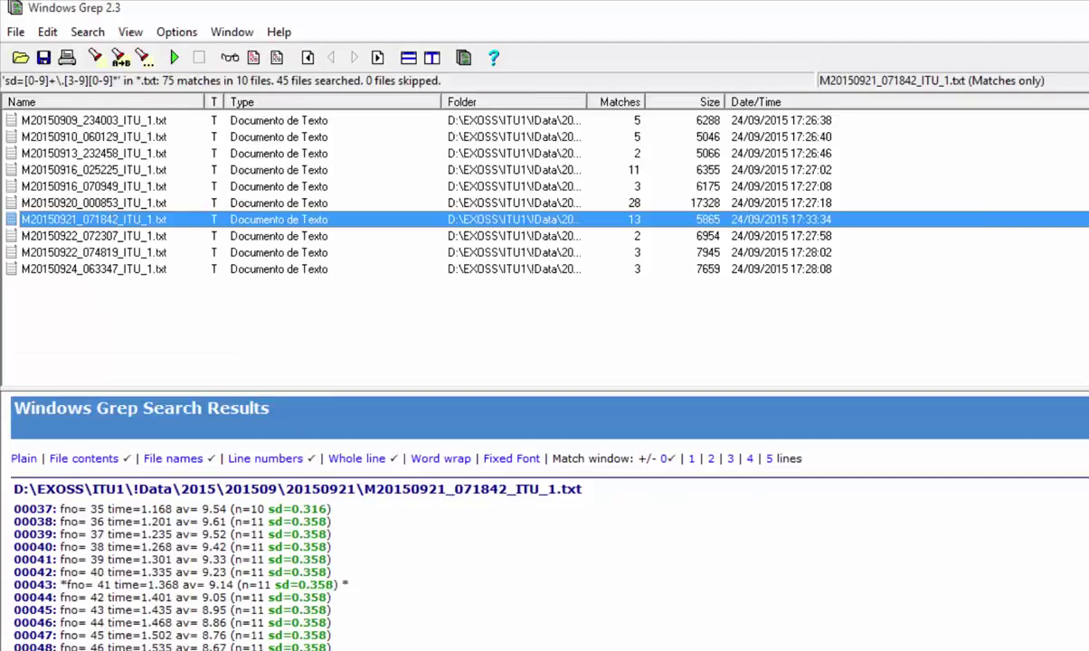
key(alt+Tab)
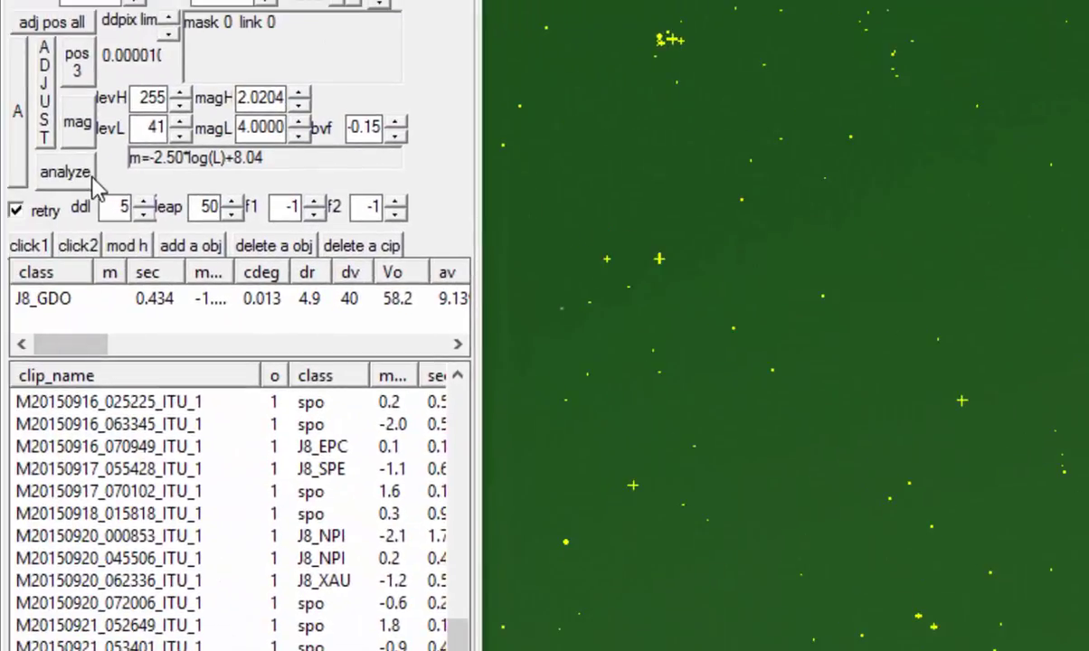
click(91, 186)
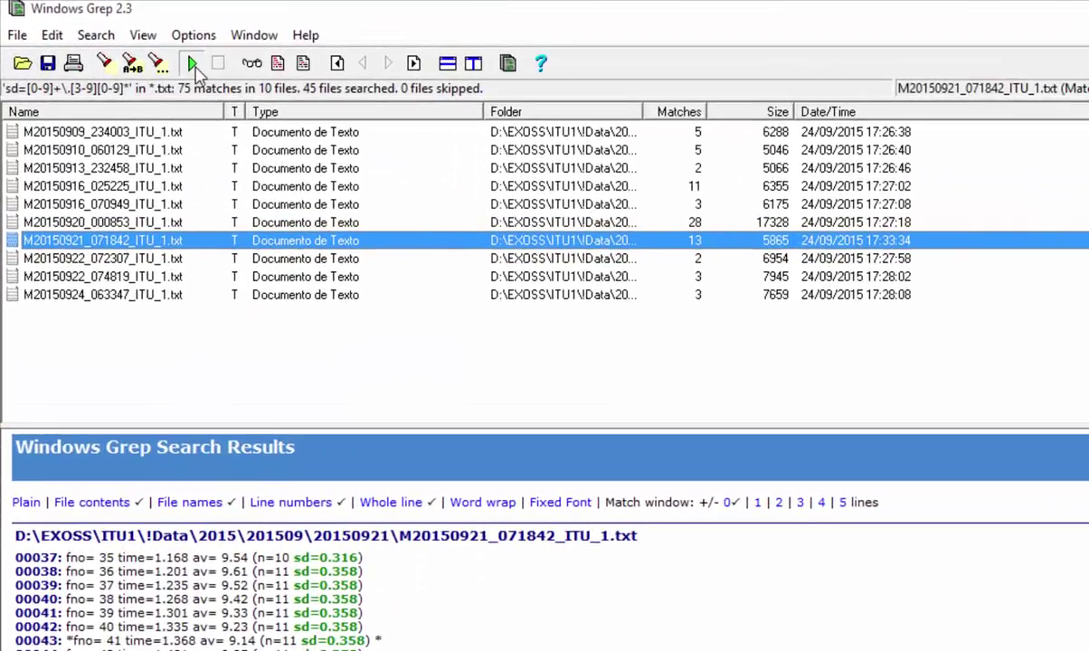
Rerun the Windows Grep search and examine the sd matches of M20150920_000853_ITU_1.txt and M20150922_072307_ITU_1.txt.
click(192, 64)
click(136, 223)
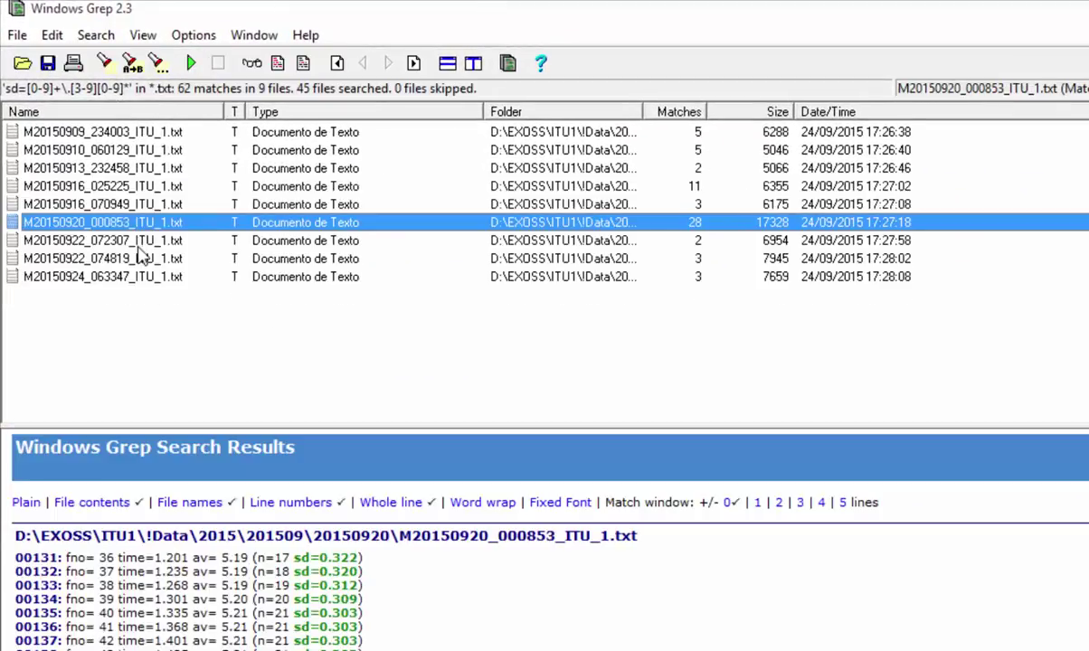
click(154, 240)
click(155, 230)
click(172, 240)
click(173, 227)
click(192, 239)
click(192, 228)
key(alt+Tab)
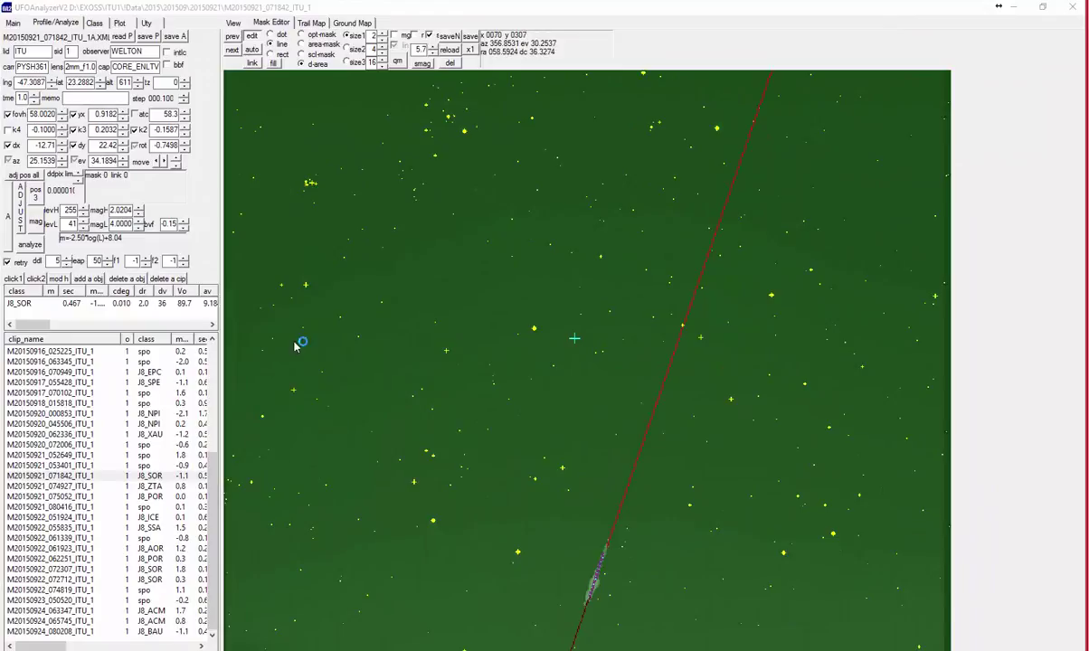
Open the EXOSS folder on the Backup (D:) drive in File Explorer.
key(super+e)
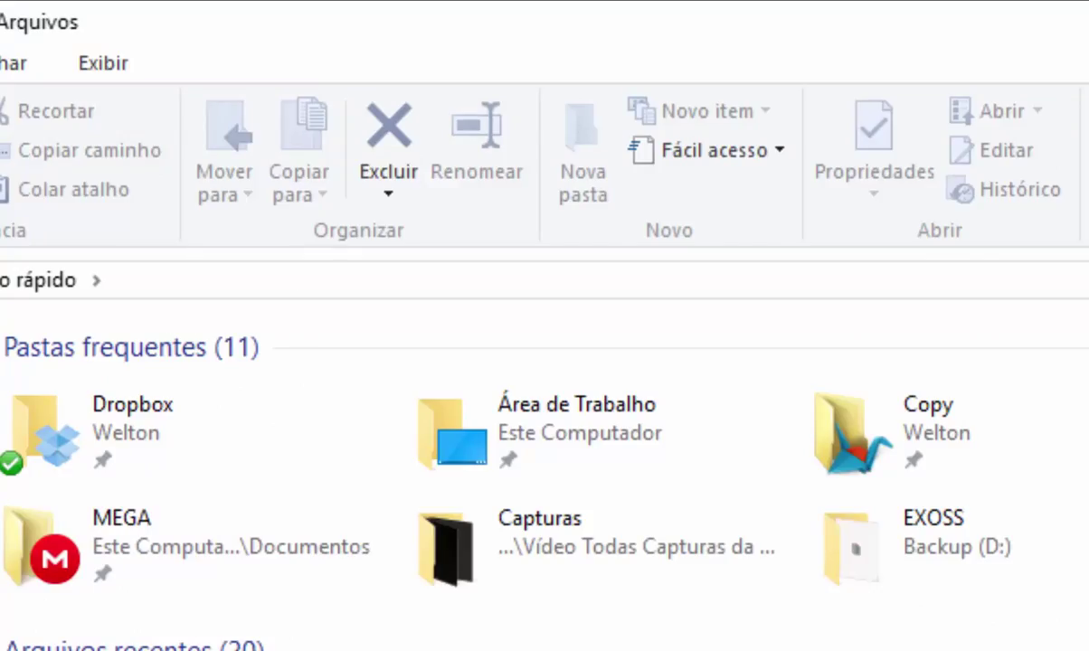
click(78, 552)
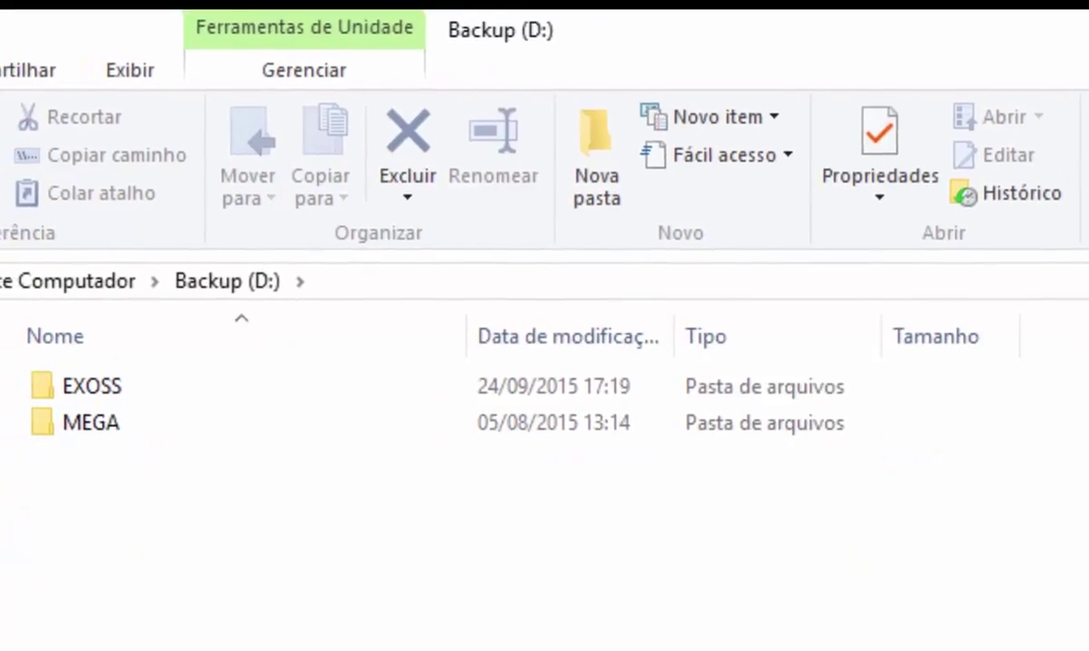
key(alt+Left)
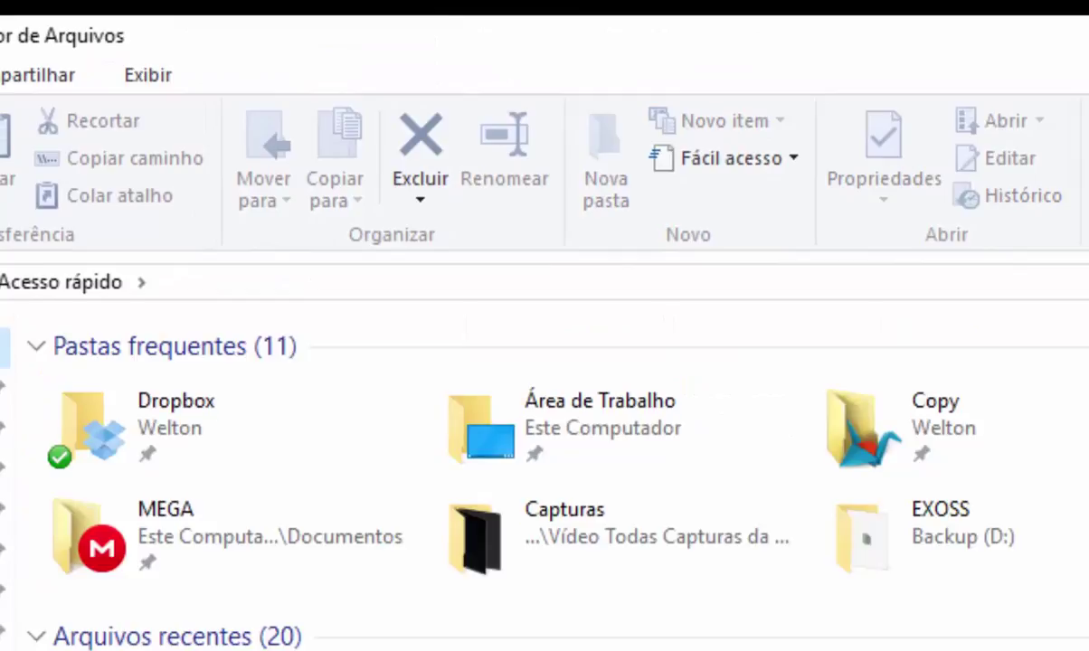
key(alt+Right)
double_click(106, 384)
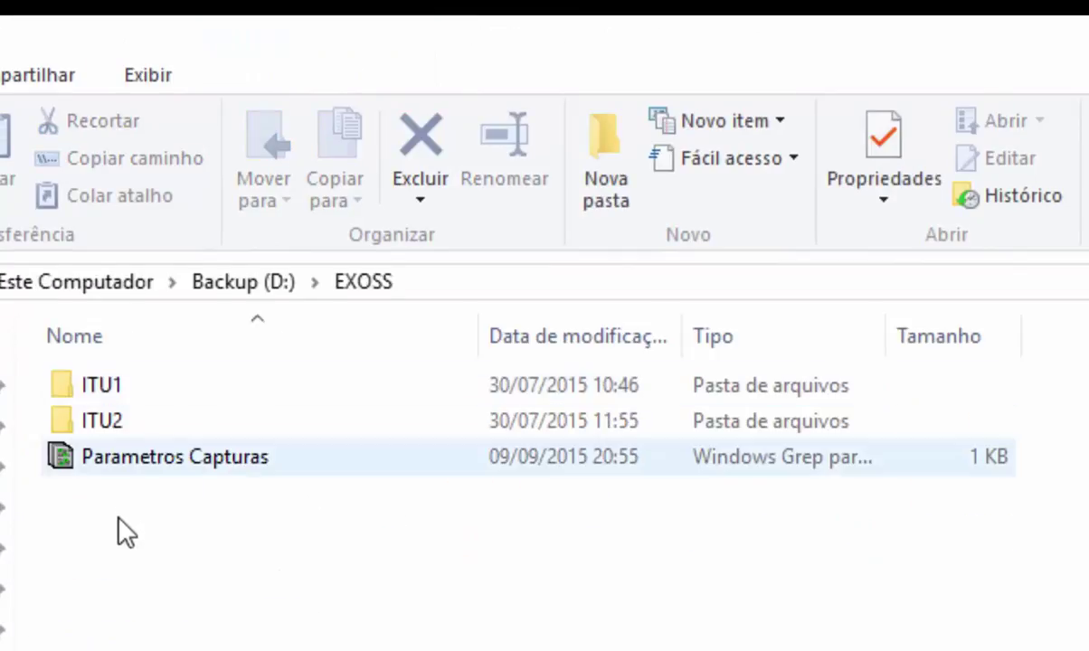
Open the 20150921 capture folder inside ITU1, !Data, 2015, 201509.
double_click(117, 387)
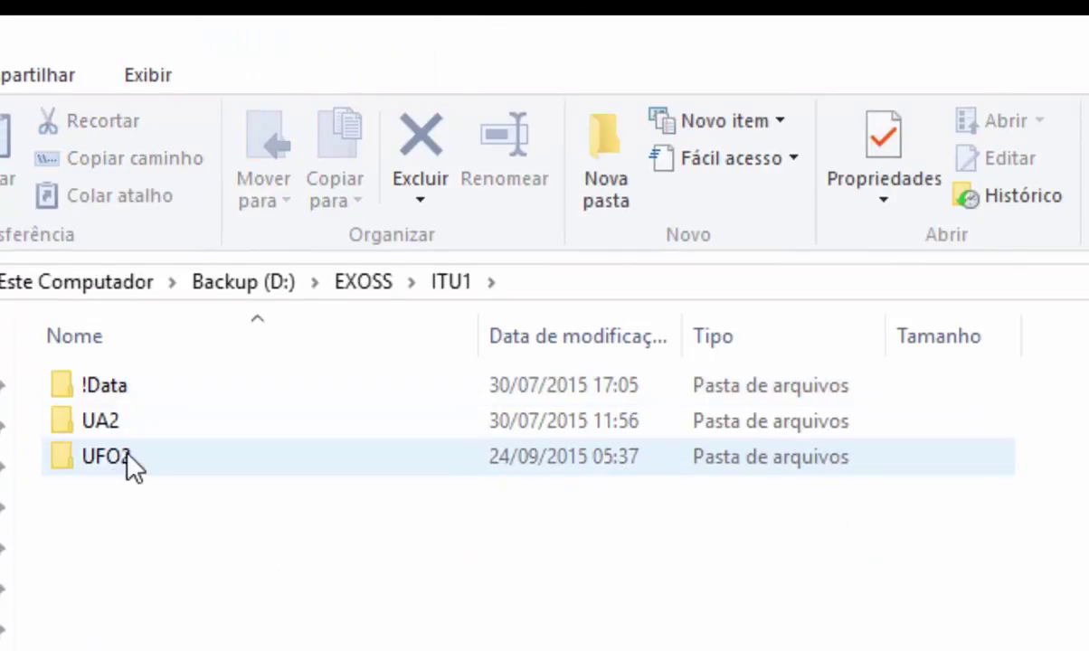
double_click(138, 396)
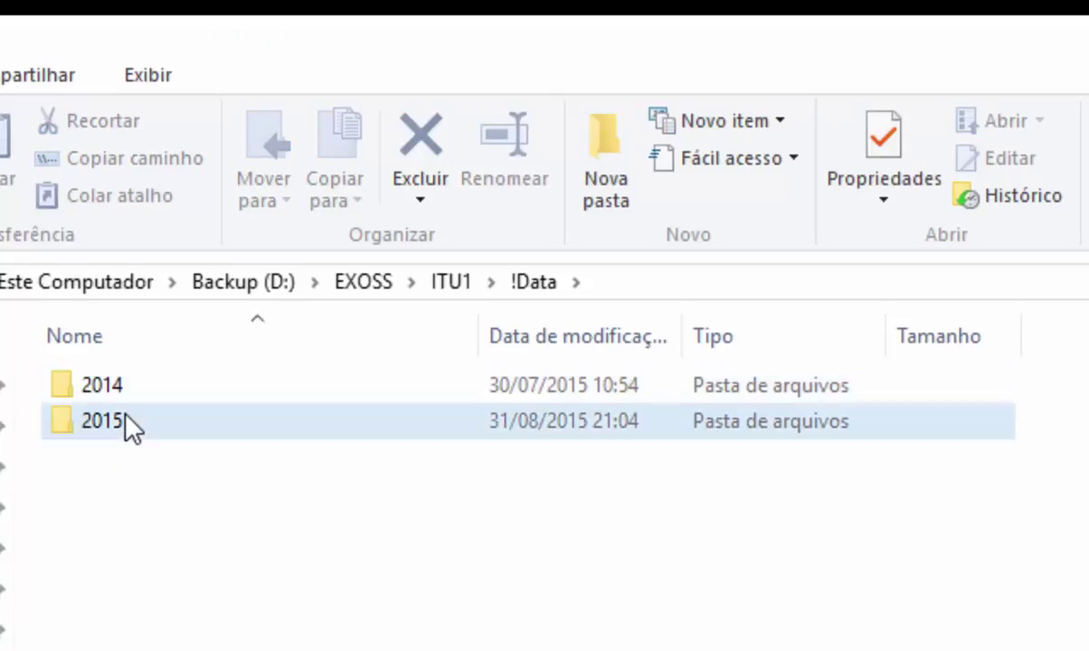
double_click(127, 418)
double_click(119, 443)
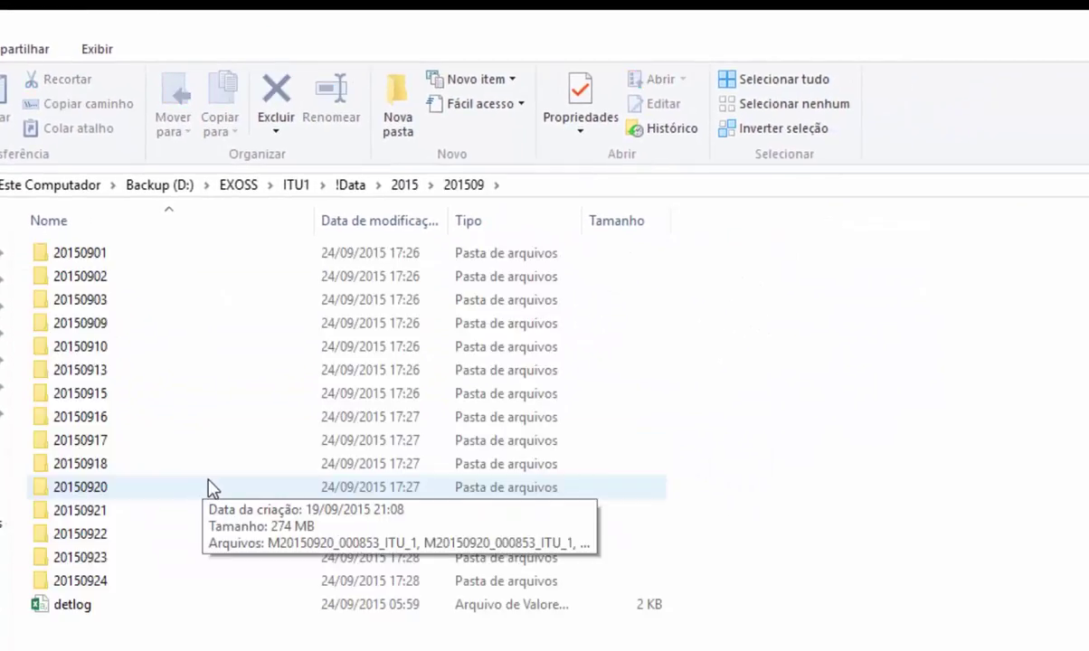
click(100, 495)
double_click(101, 511)
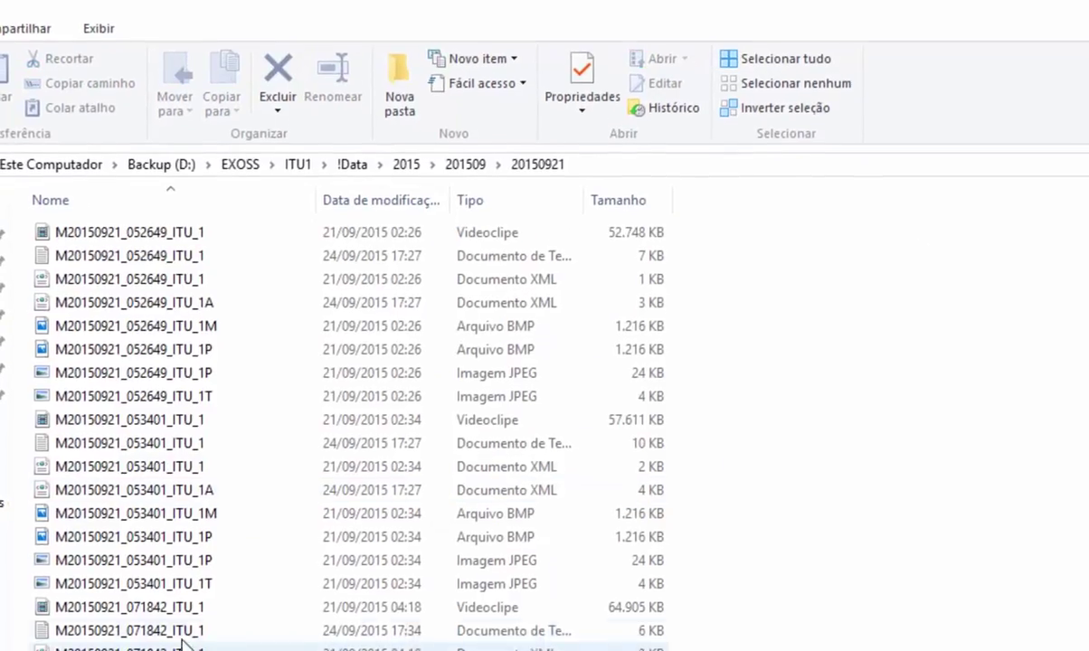
Open M20150921_071842_ITU_1 in Notepad, examine the sd values in its Angular Velocity section, highlighting the asterisked line, and close the file.
double_click(151, 647)
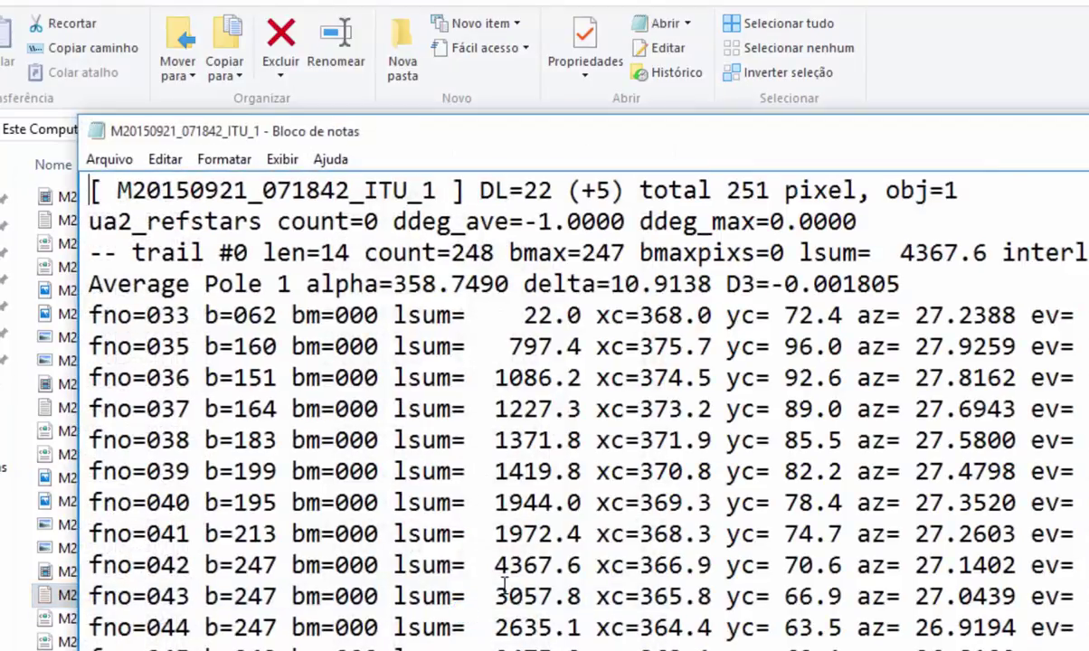
scroll(504, 586, down, 10)
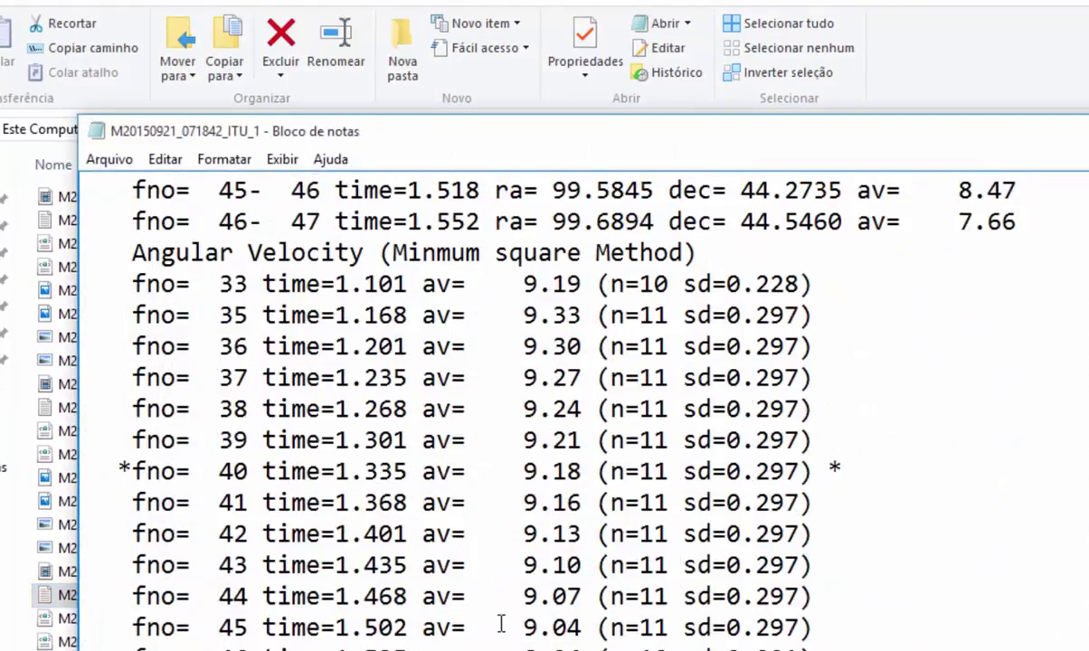
drag(864, 477, 891, 489)
click(143, 471)
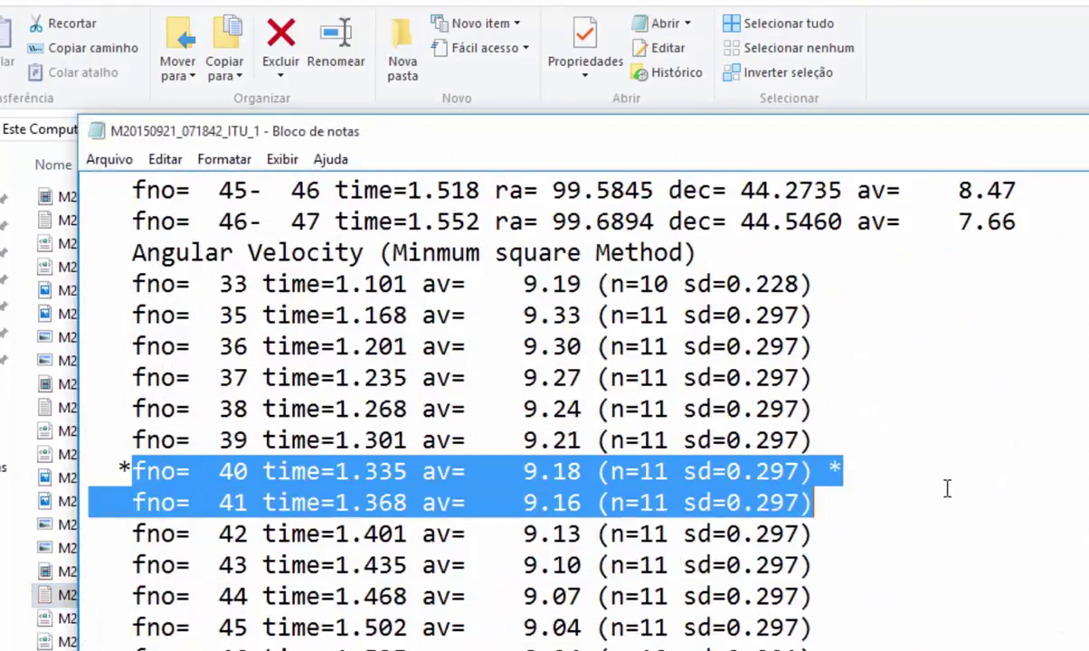
click(890, 488)
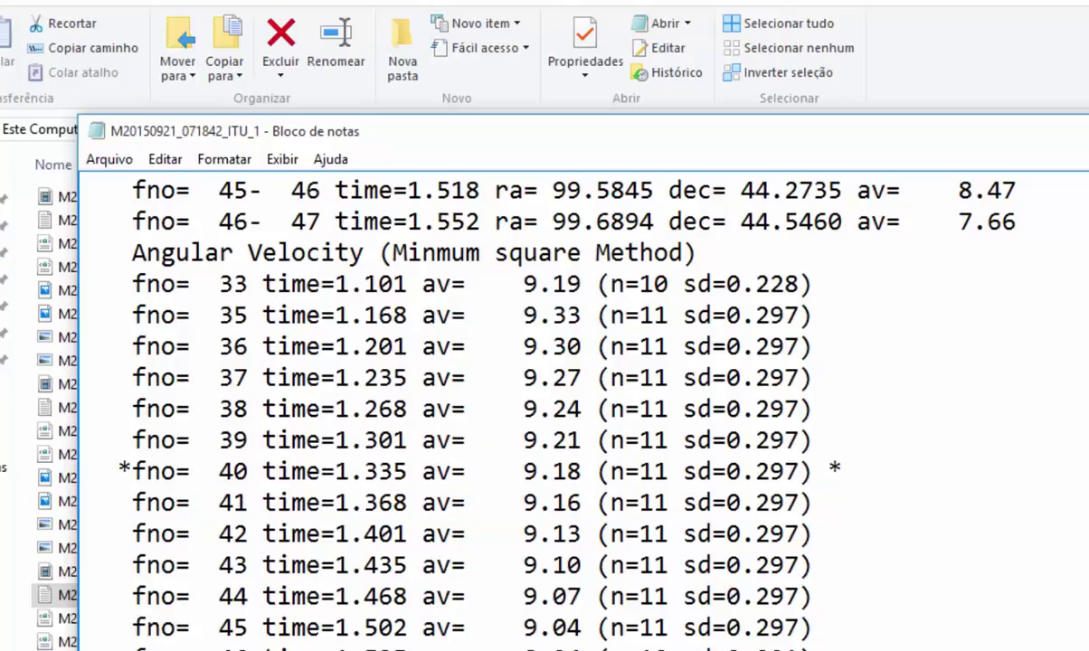
key(alt+F4)
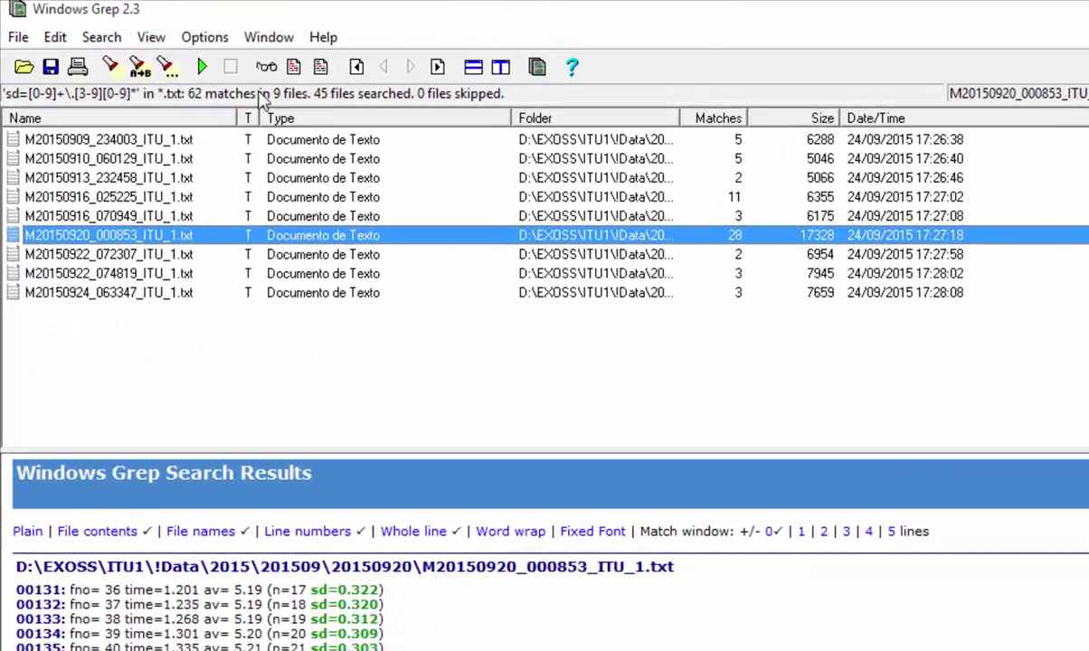
In the Windows Grep results, widen the Folder column to show full paths and examine the sd matches of M20150909_234003_ITU_1.txt.
click(206, 177)
click(170, 215)
click(180, 237)
click(189, 256)
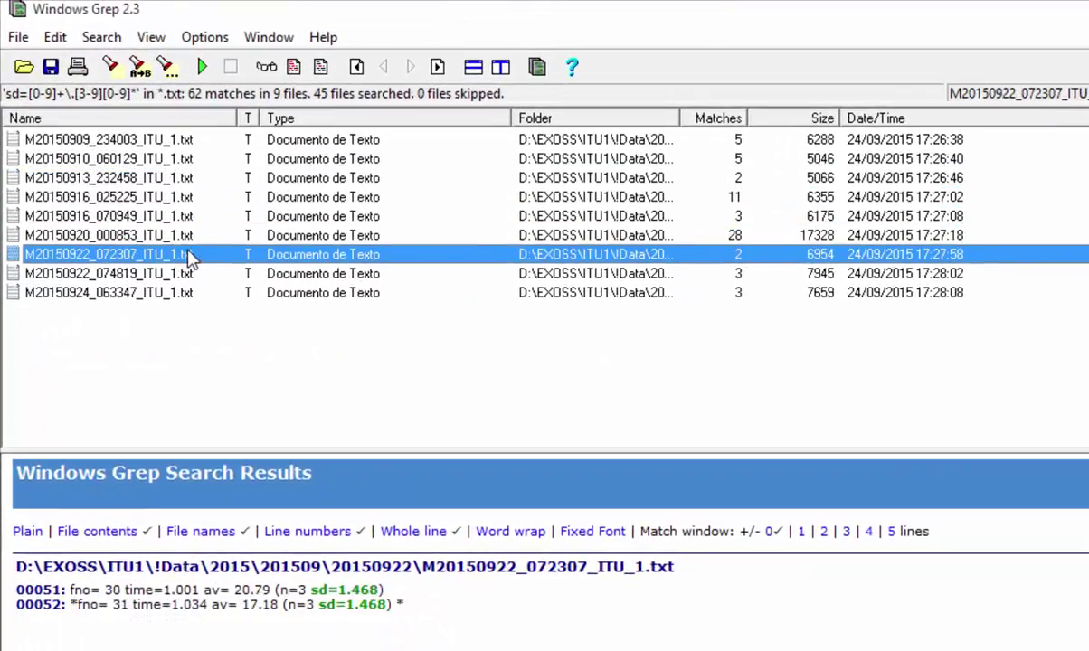
double_click(678, 122)
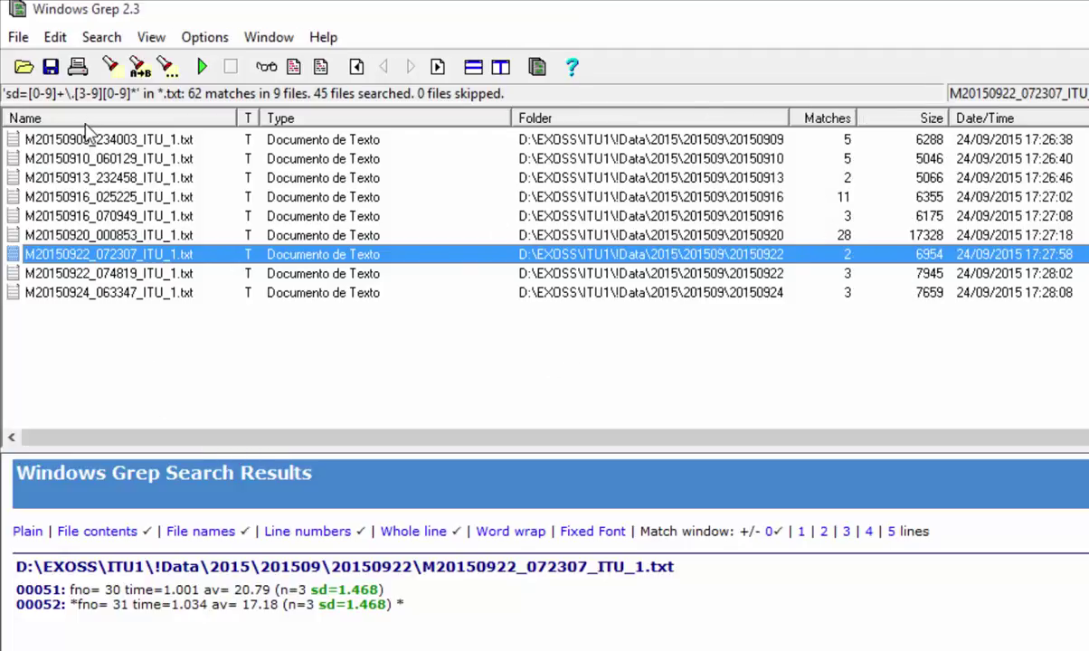
click(101, 142)
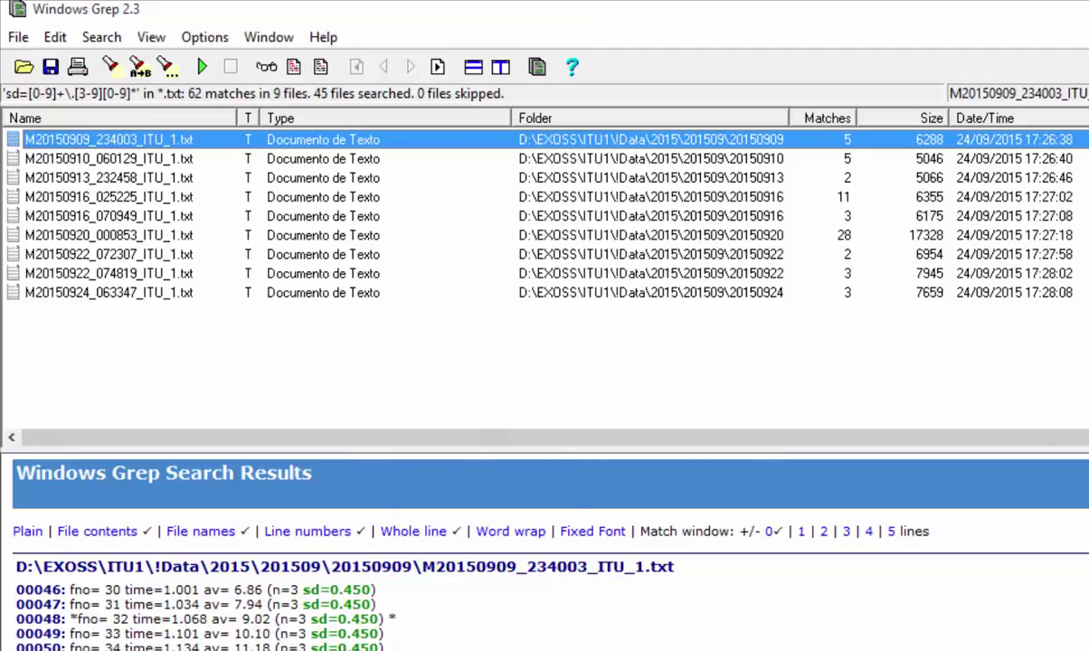
key(alt+Tab)
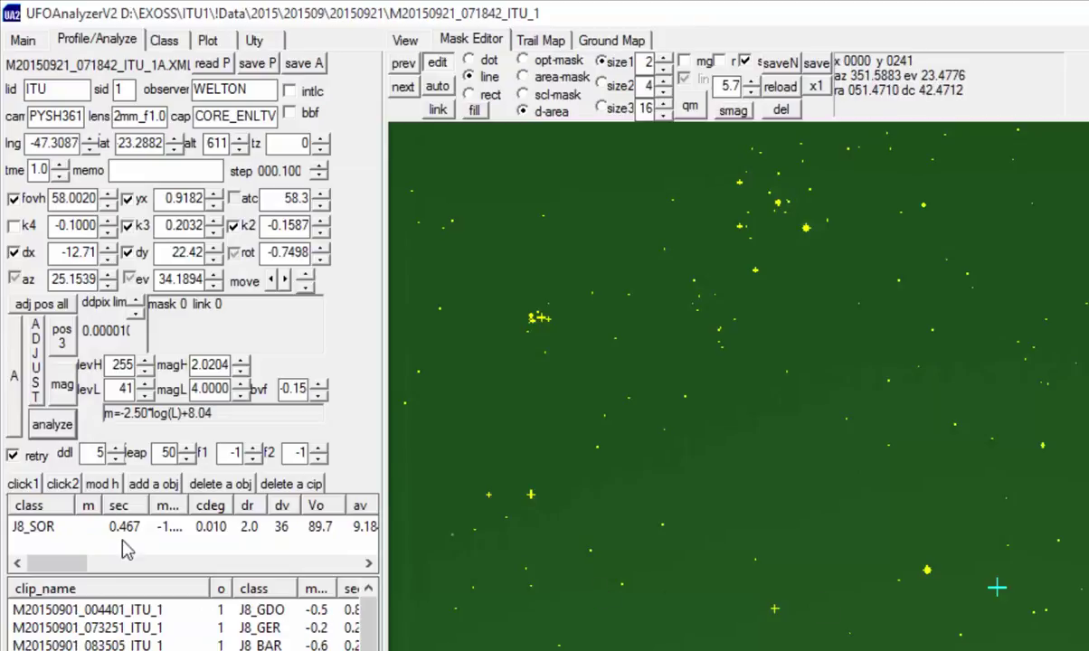
key(alt+Tab)
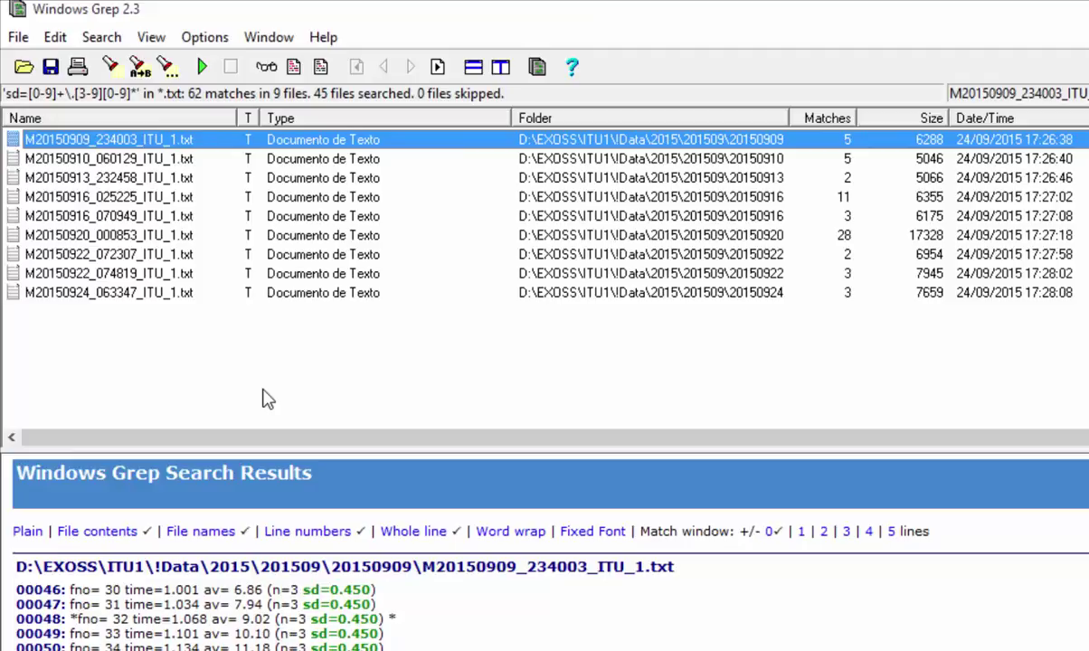
Examine the sd matches of the listed files, working up from M20150924_063347_ITU_1.txt to M20150909_234003_ITU_1.txt.
click(297, 273)
click(291, 292)
click(351, 272)
click(354, 254)
click(380, 236)
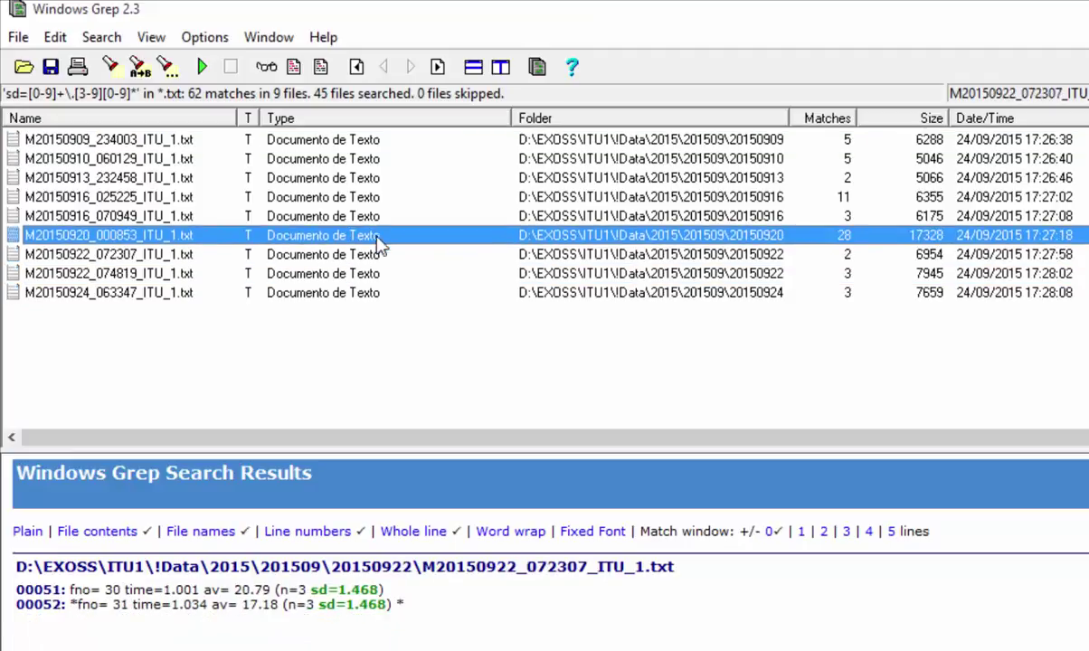
click(389, 217)
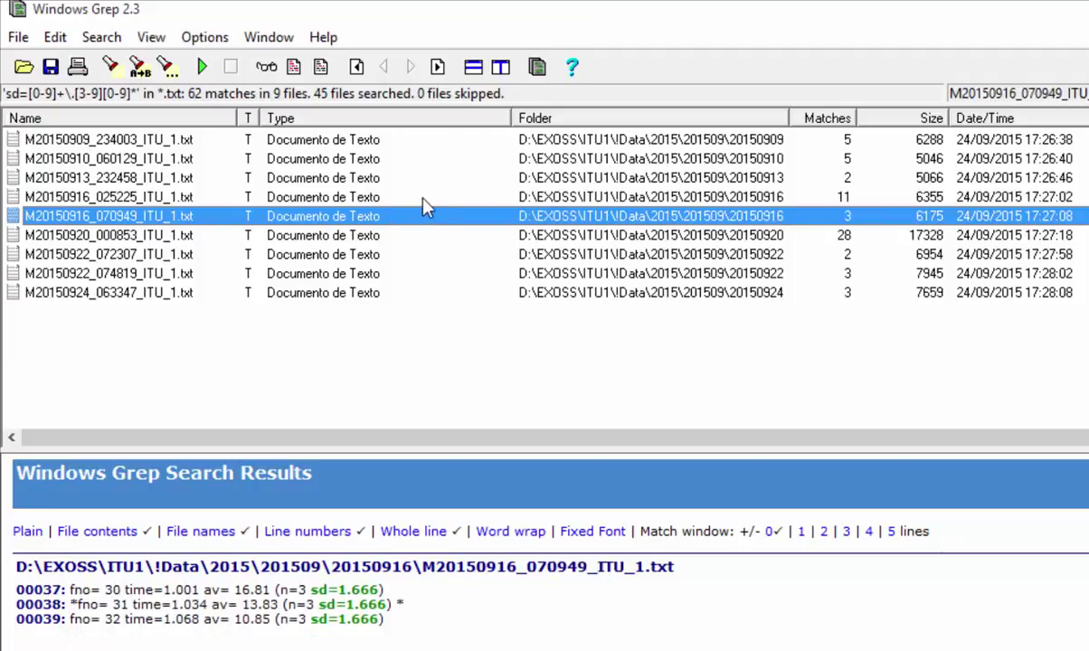
click(423, 199)
click(366, 180)
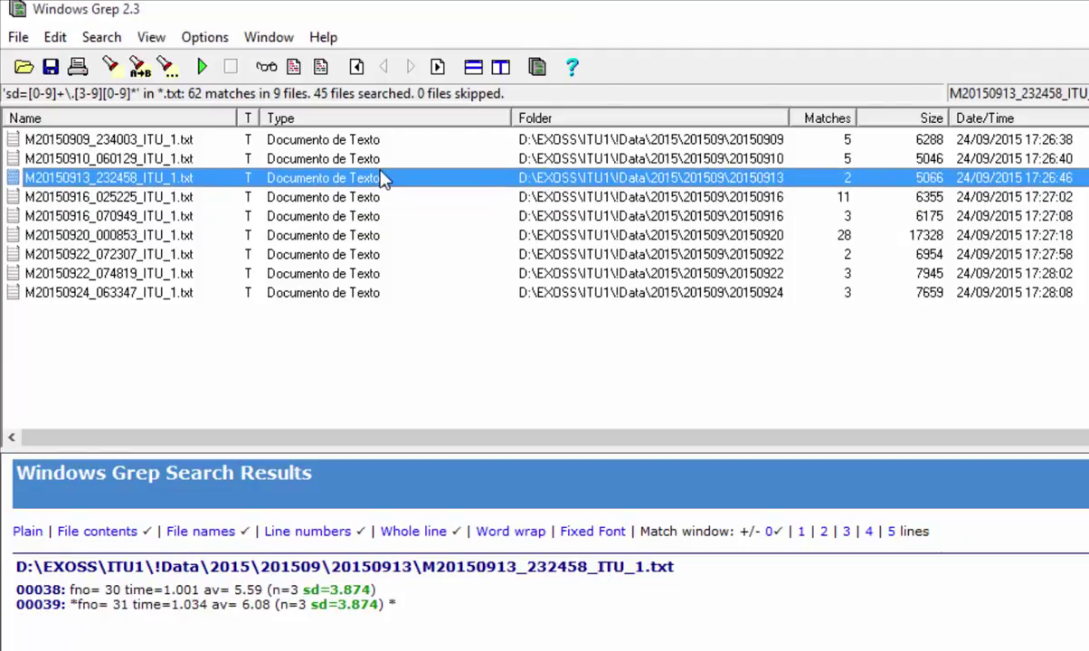
click(389, 159)
click(396, 143)
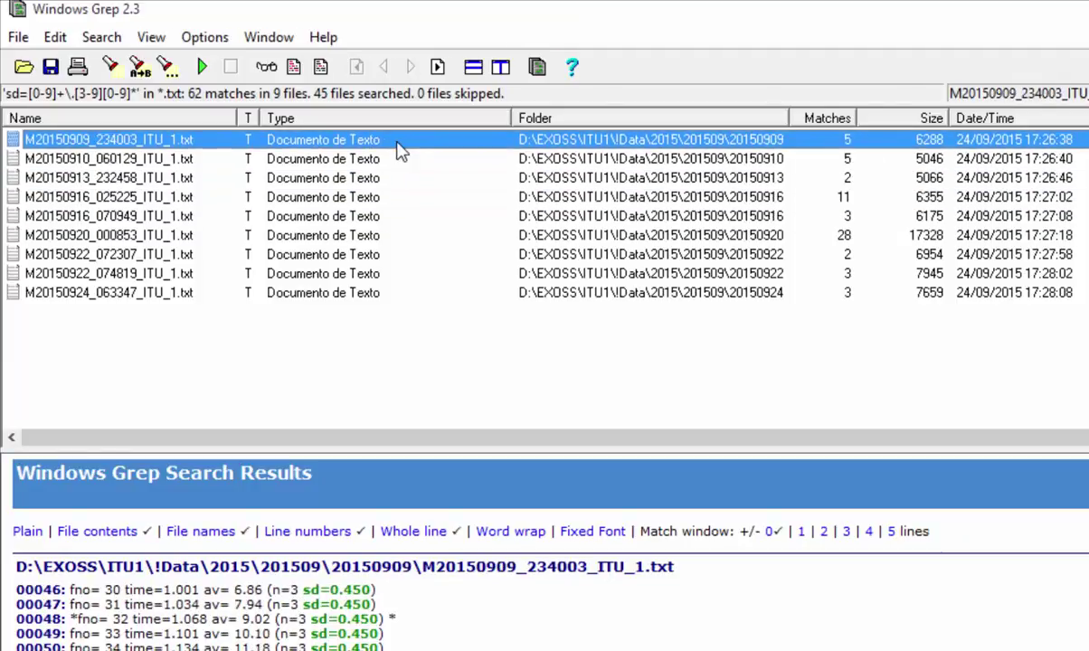
Compare the sd values file by file, going down from M20150910_060129_ITU_1.txt to M20150924_063347_ITU_1.txt.
click(400, 158)
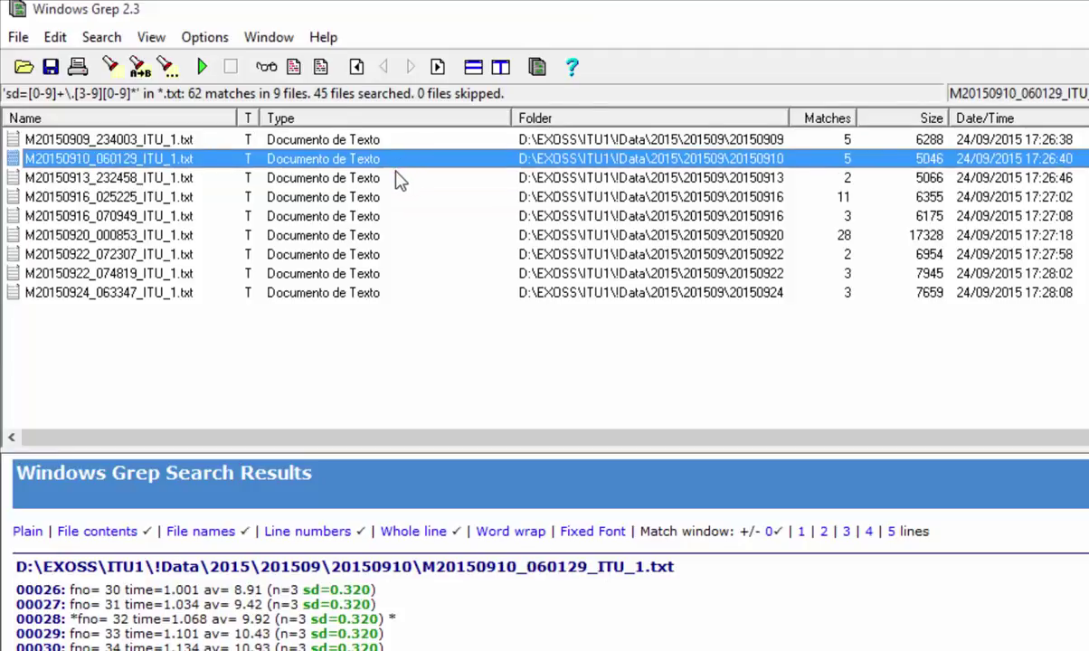
click(400, 179)
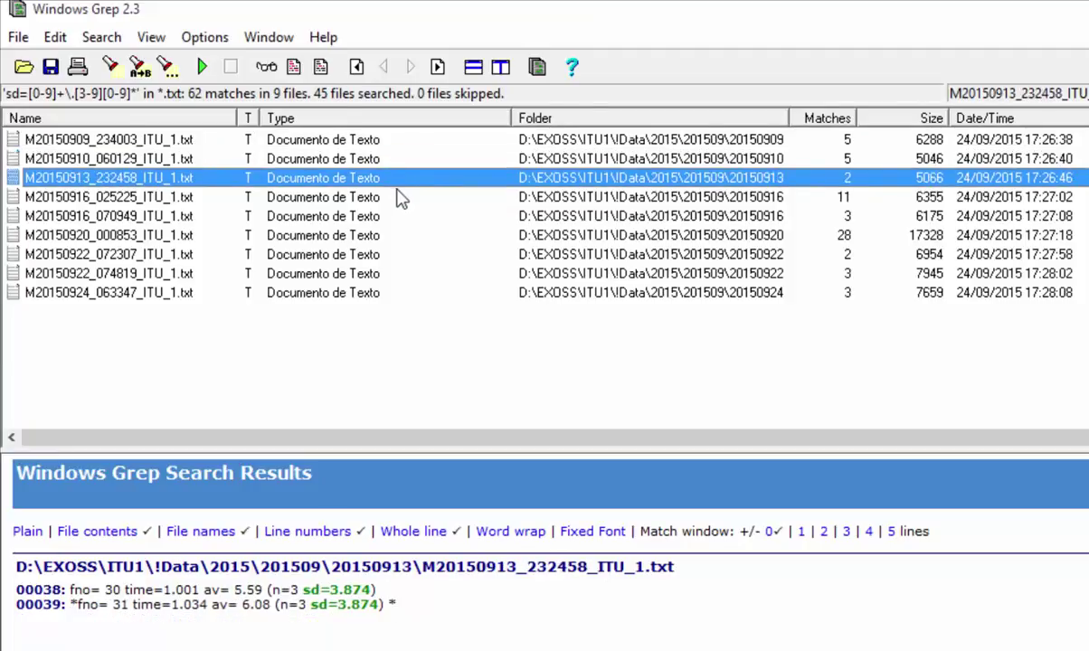
click(401, 198)
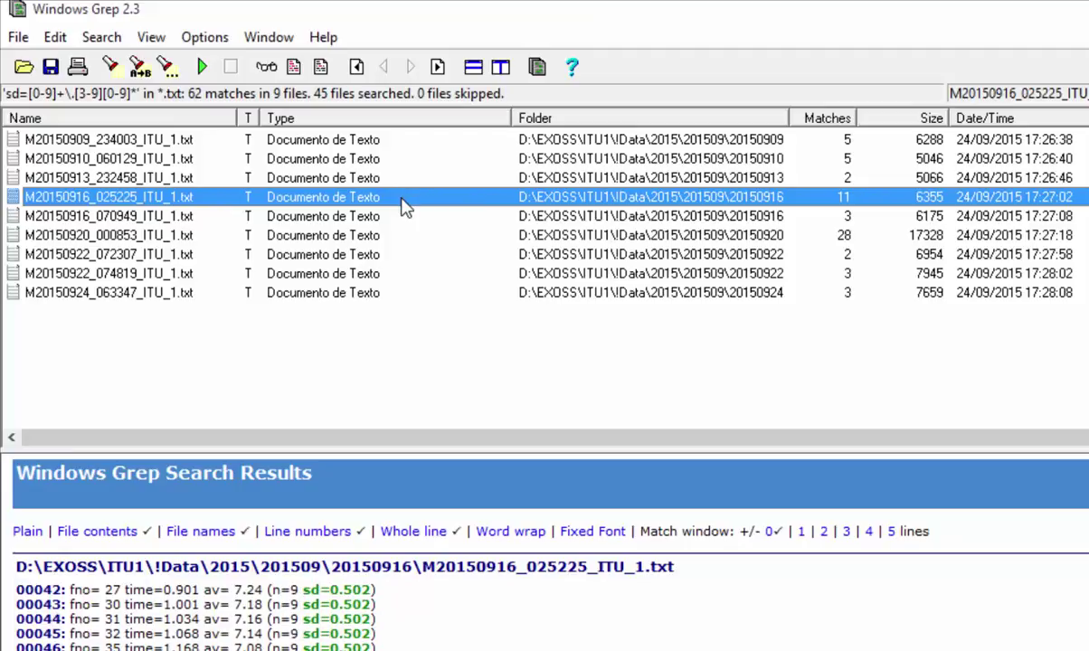
click(398, 217)
click(396, 255)
click(396, 275)
click(387, 288)
Review the sd matches again from M20150922_074819_ITU_1.txt back up to M20150909_234003_ITU_1.txt.
click(378, 280)
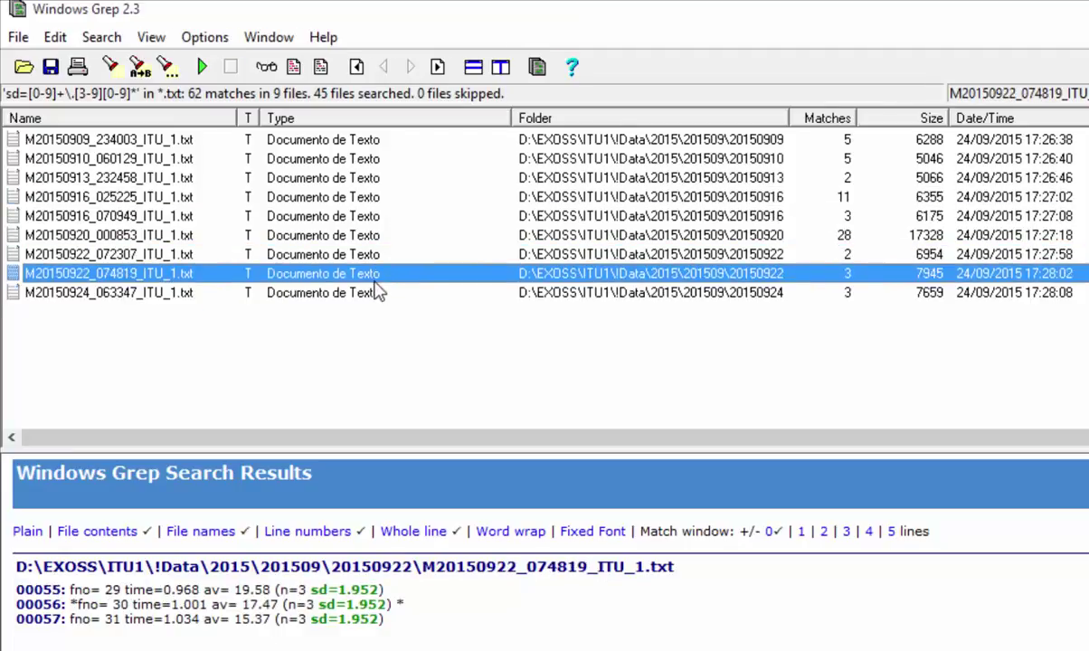
click(384, 256)
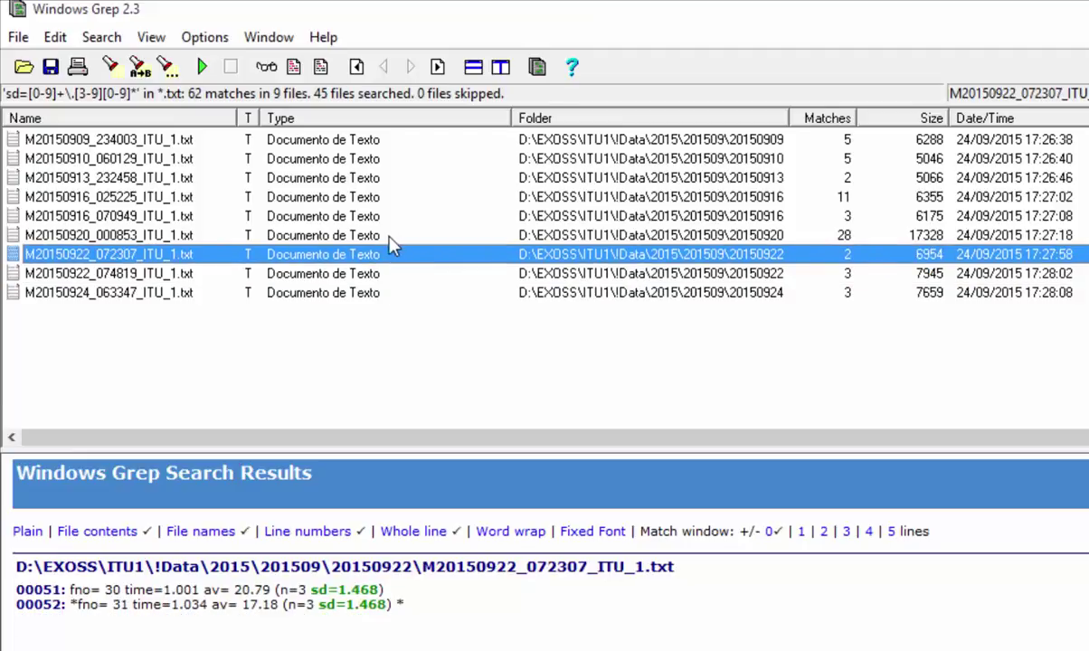
key(Up)
key(Up)
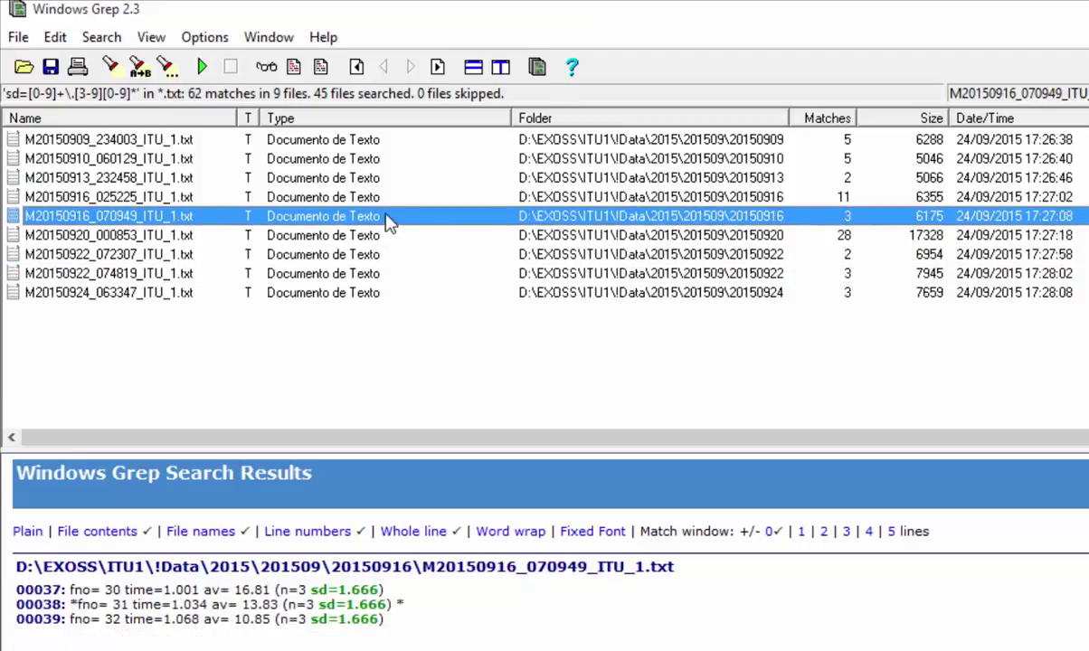
key(Up)
key(Up)
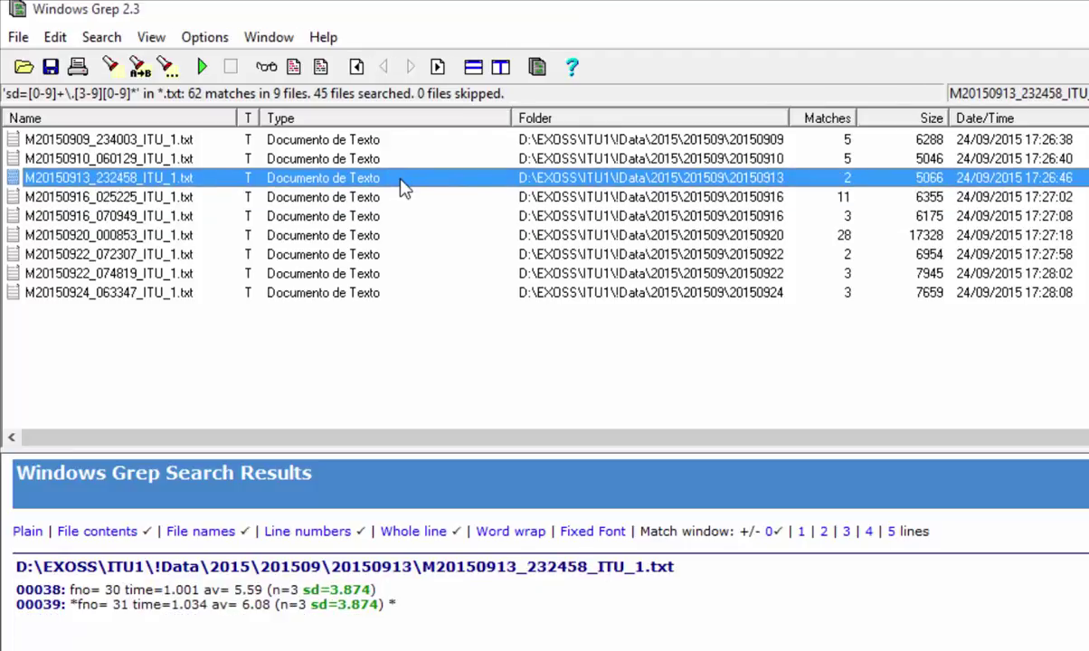
click(421, 158)
click(407, 143)
Recheck the sd matches of the 20150916, 20150920 and 20150922 files, ending on M20150916_025225_ITU_1.txt.
click(527, 195)
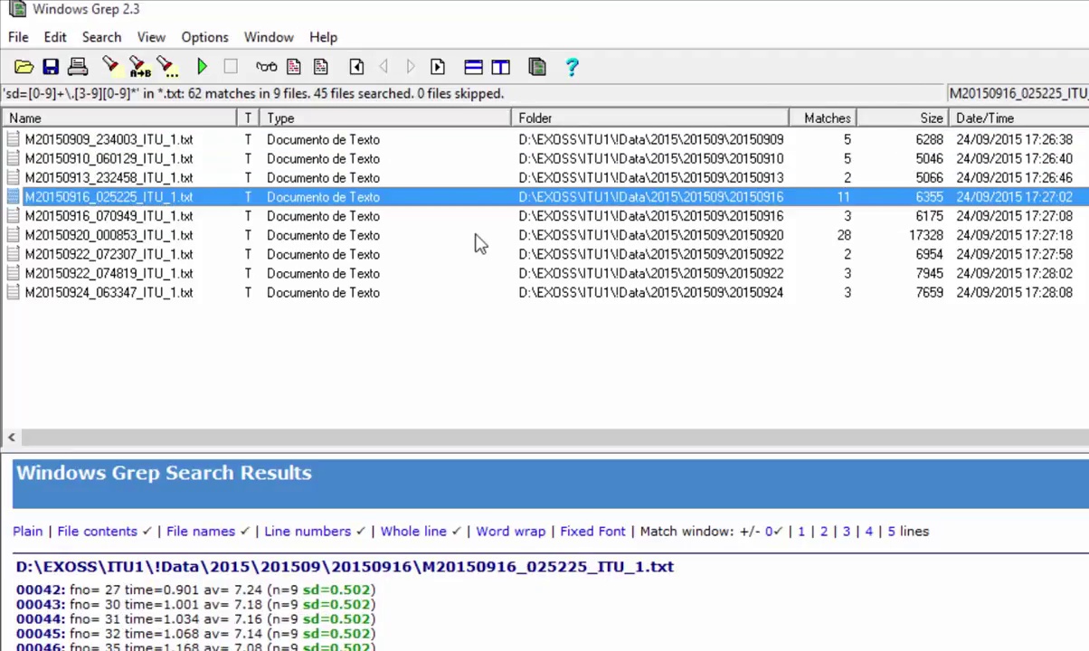
click(477, 237)
click(382, 273)
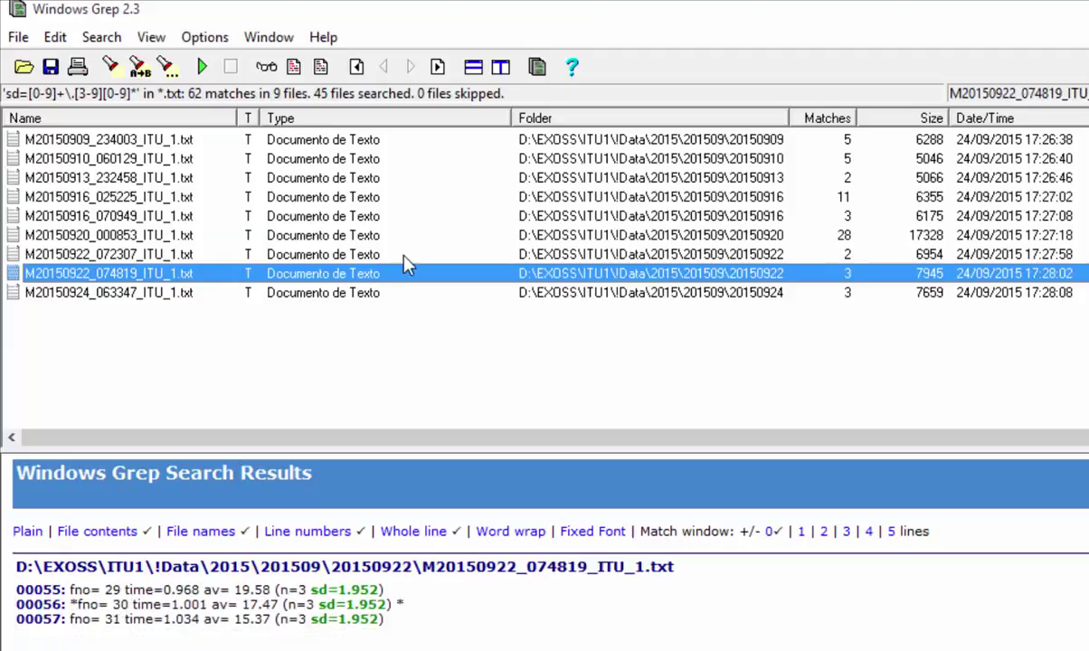
click(402, 255)
click(407, 237)
click(411, 218)
click(412, 199)
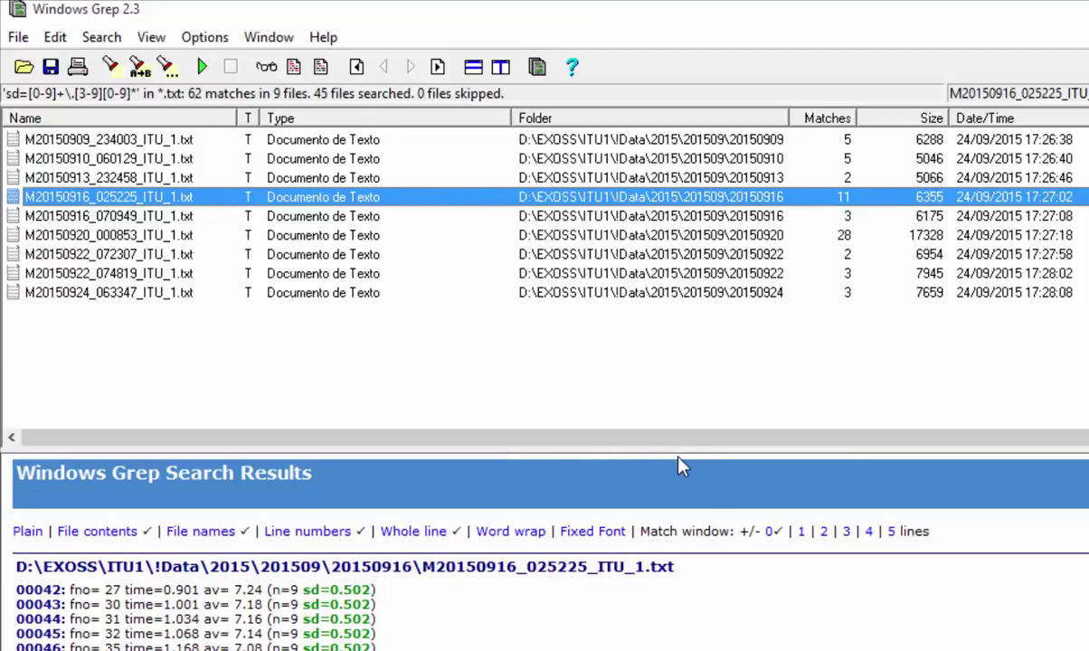
Compare the sd matches of the 20150922 and 20150924 files with those of the two 20150916 files.
click(364, 254)
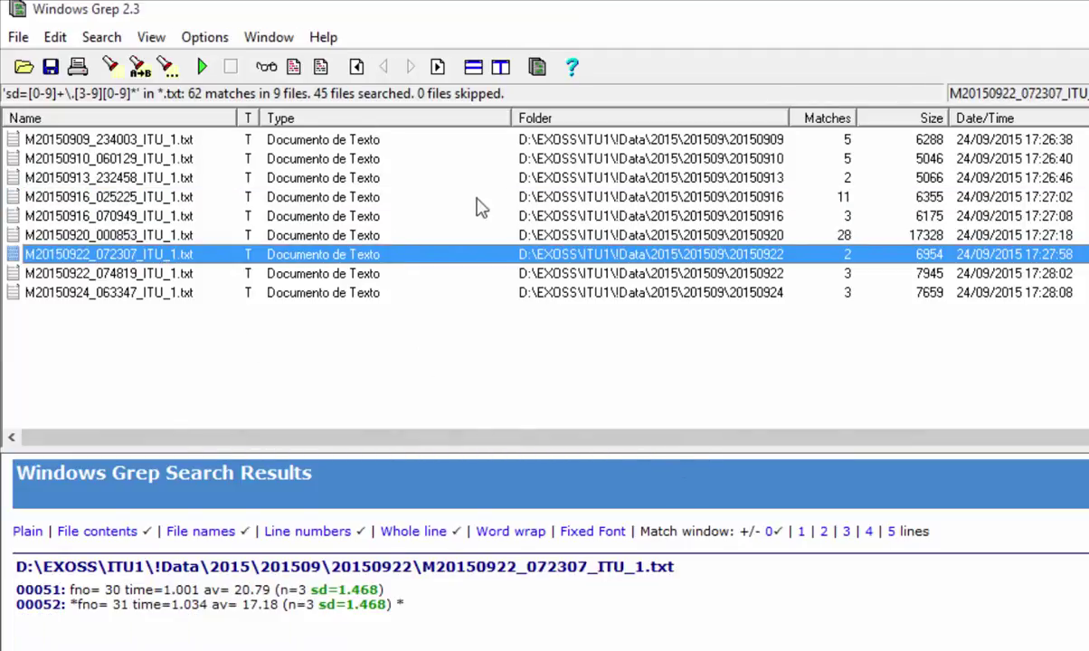
key(Up)
key(Up)
click(228, 291)
click(321, 272)
key(Up)
key(Up)
click(374, 216)
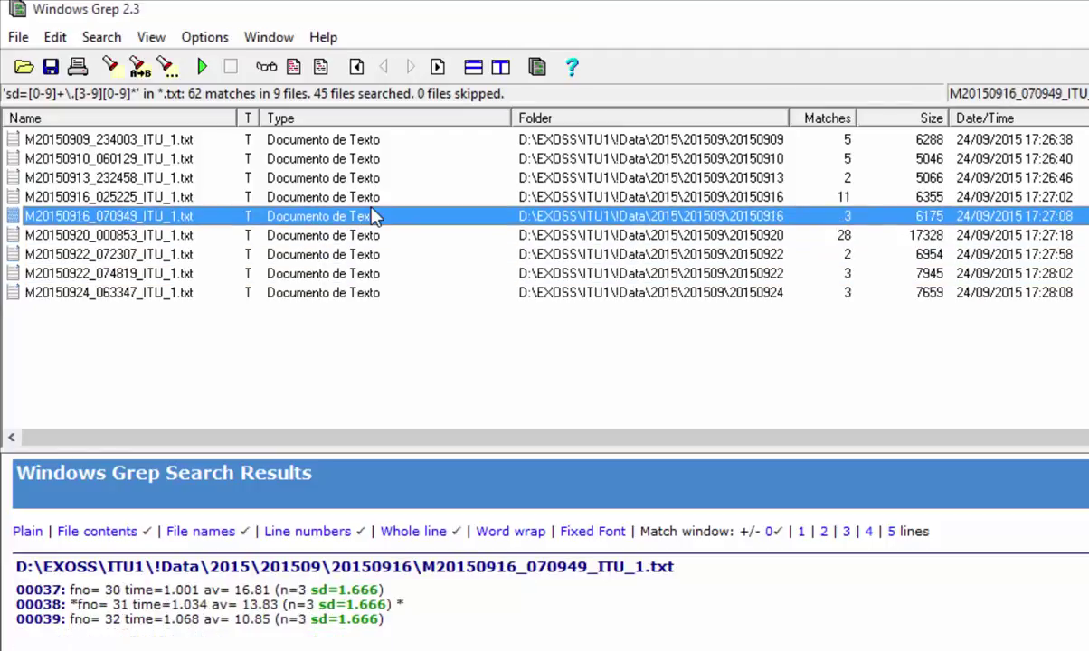
key(Up)
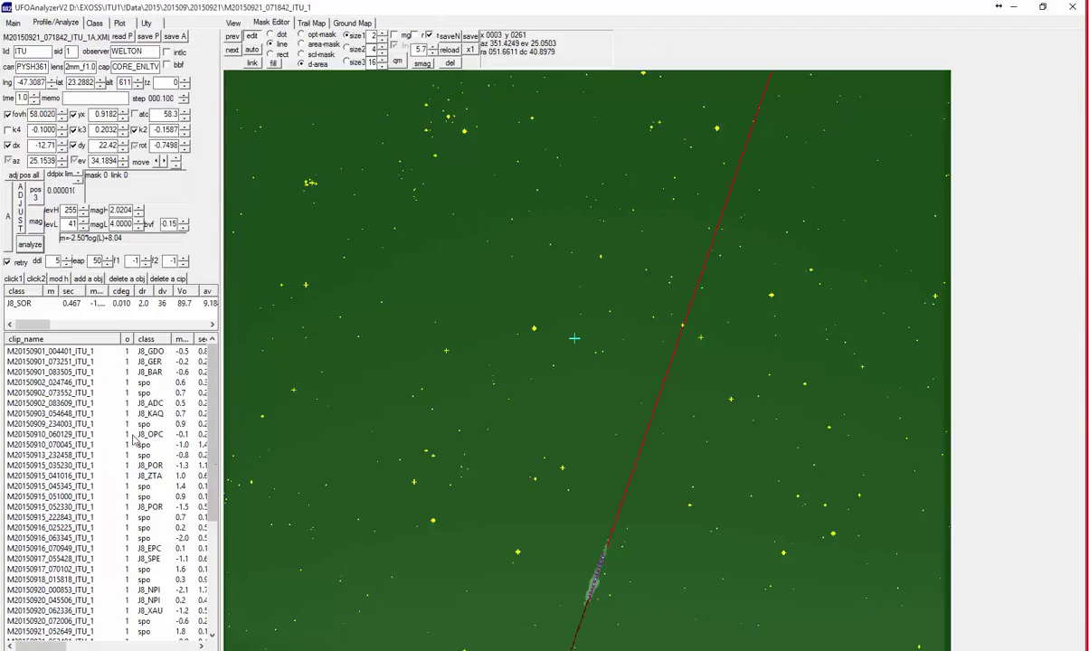
Minimize UFOAnalyzerV2 and examine the Windows Grep sd matches from M20150909_234003_ITU_1.txt through M20150924_063347_ITU_1.txt.
click(1017, 8)
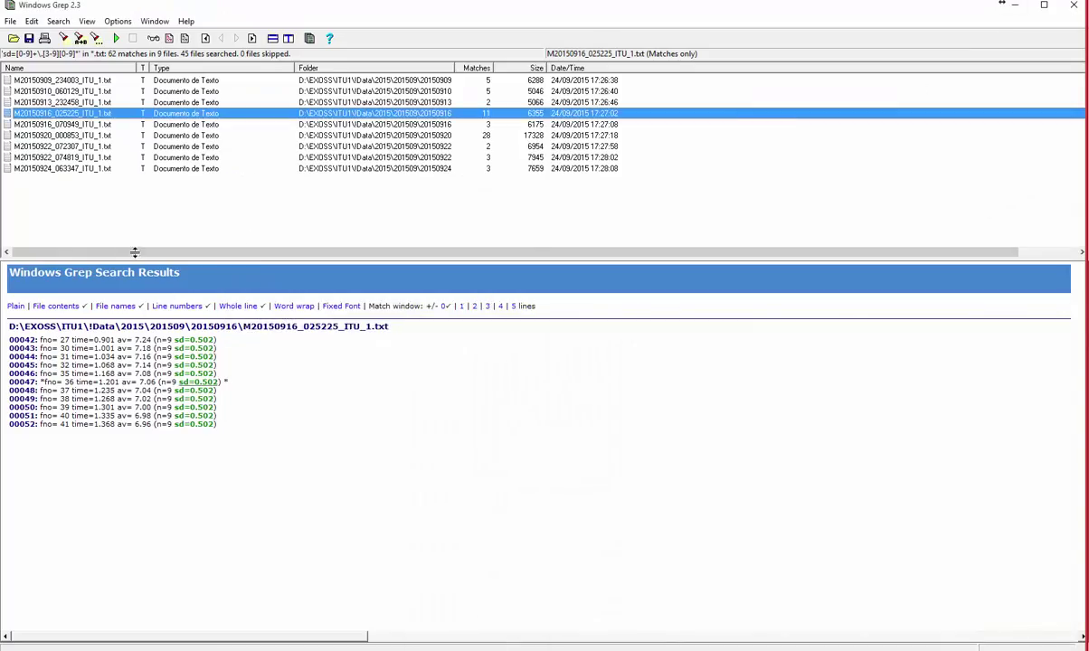
click(124, 146)
click(122, 113)
click(122, 91)
click(120, 80)
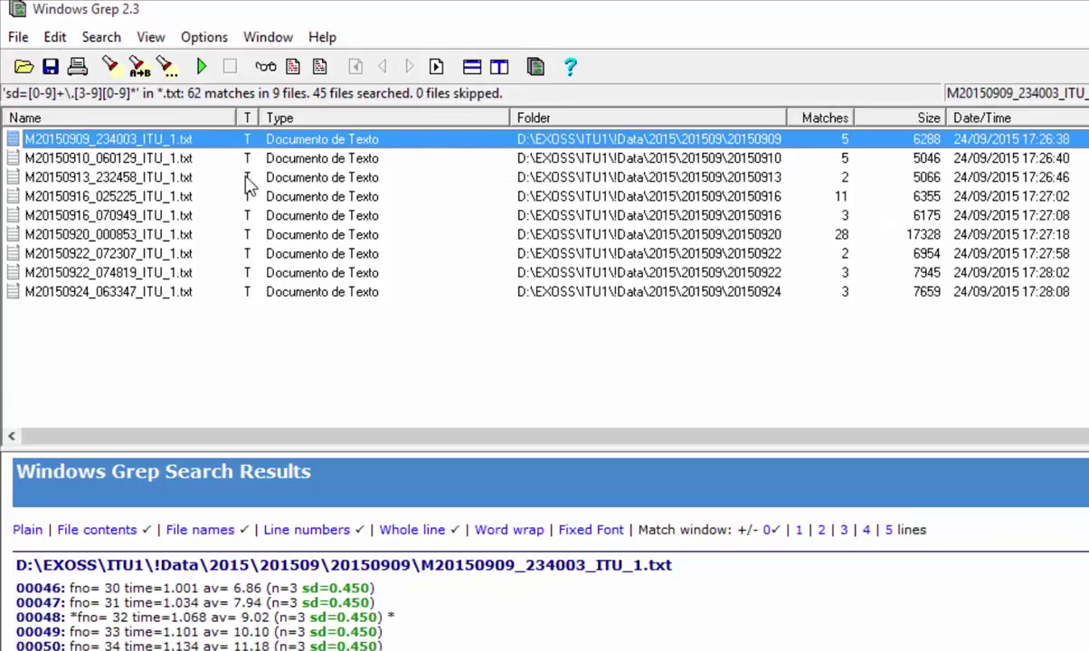
click(245, 178)
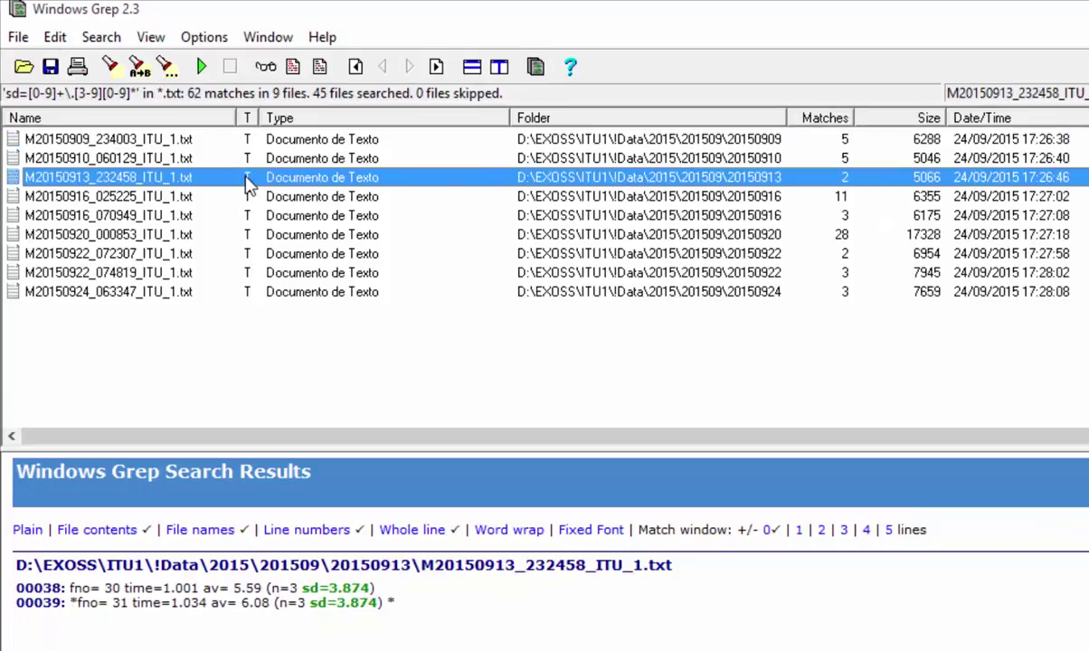
click(238, 234)
click(244, 254)
click(246, 273)
click(260, 291)
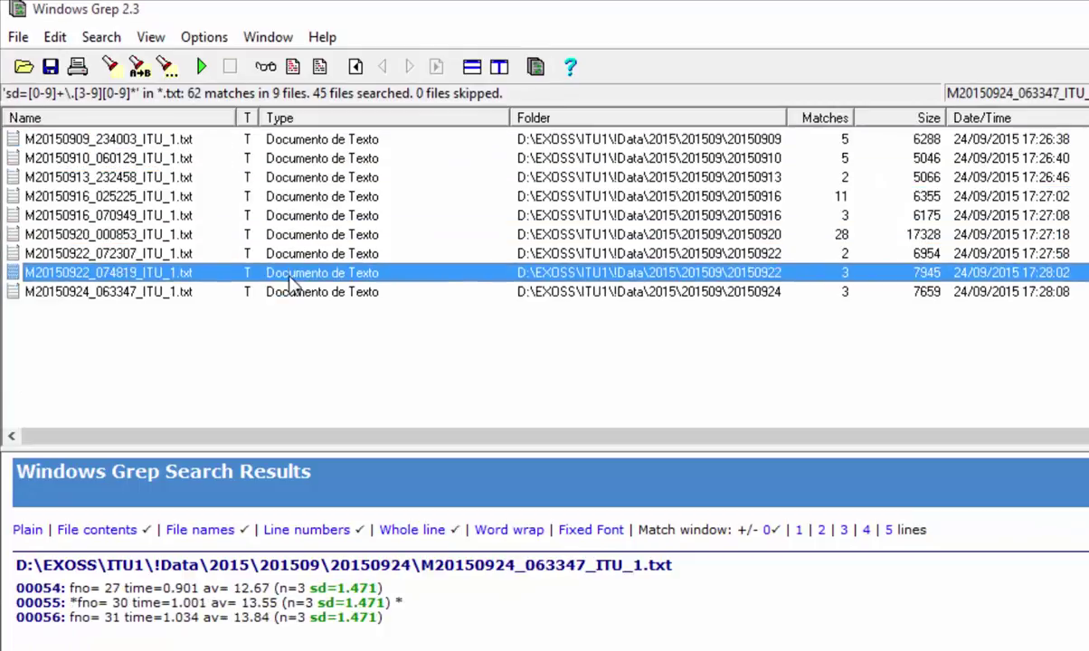
Review the sd matches from M20150922_072307_ITU_1.txt back up to M20150909_234003_ITU_1.txt.
click(321, 254)
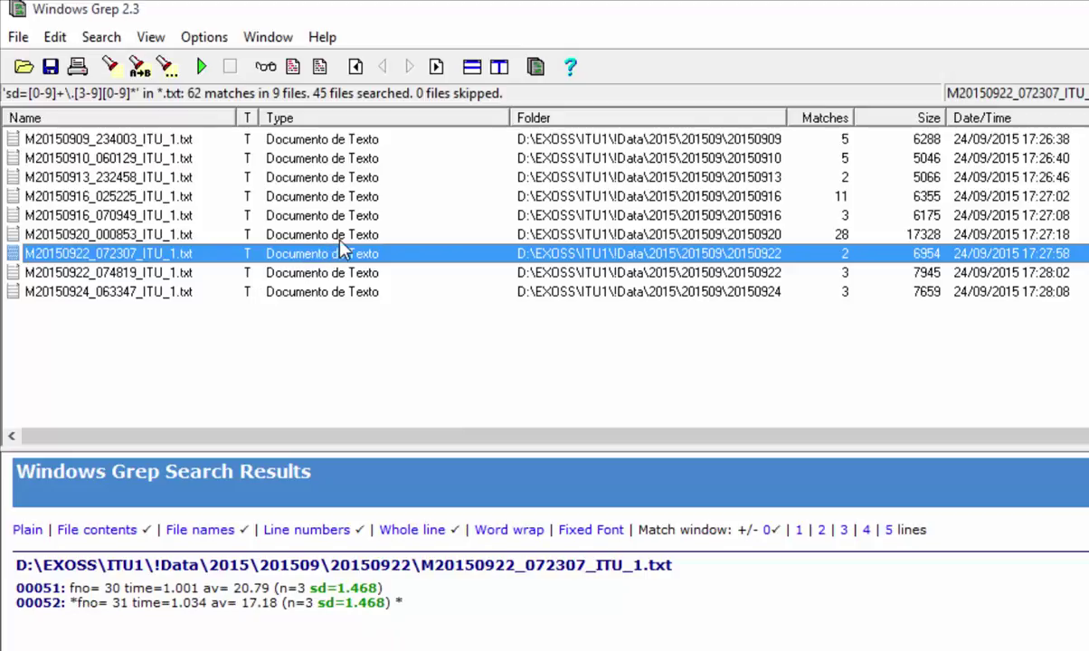
click(343, 235)
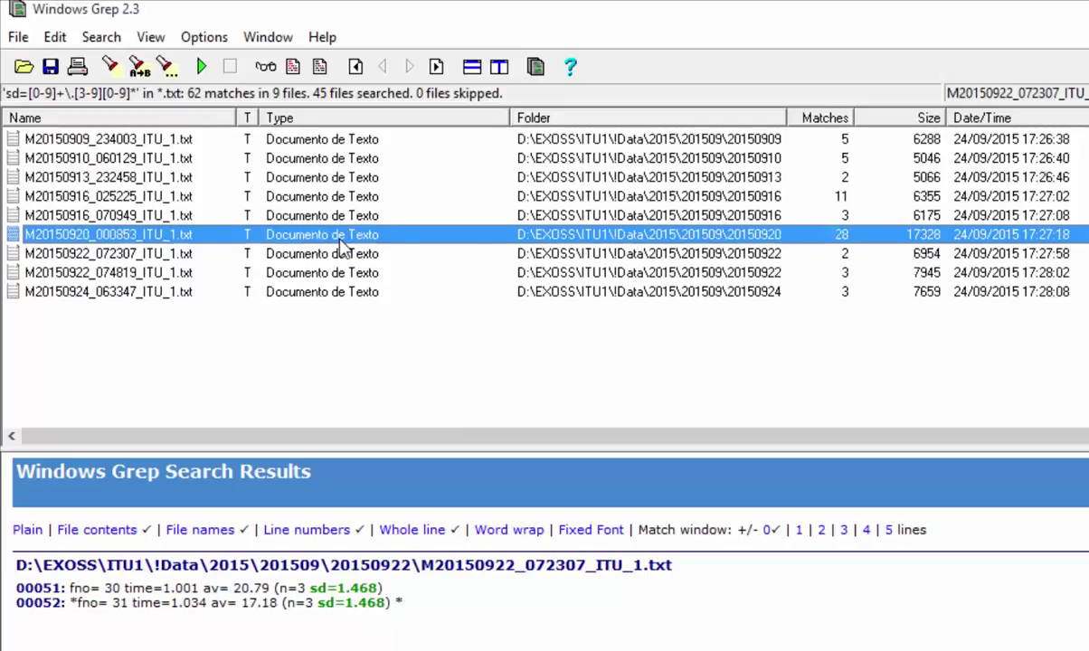
click(407, 217)
click(412, 196)
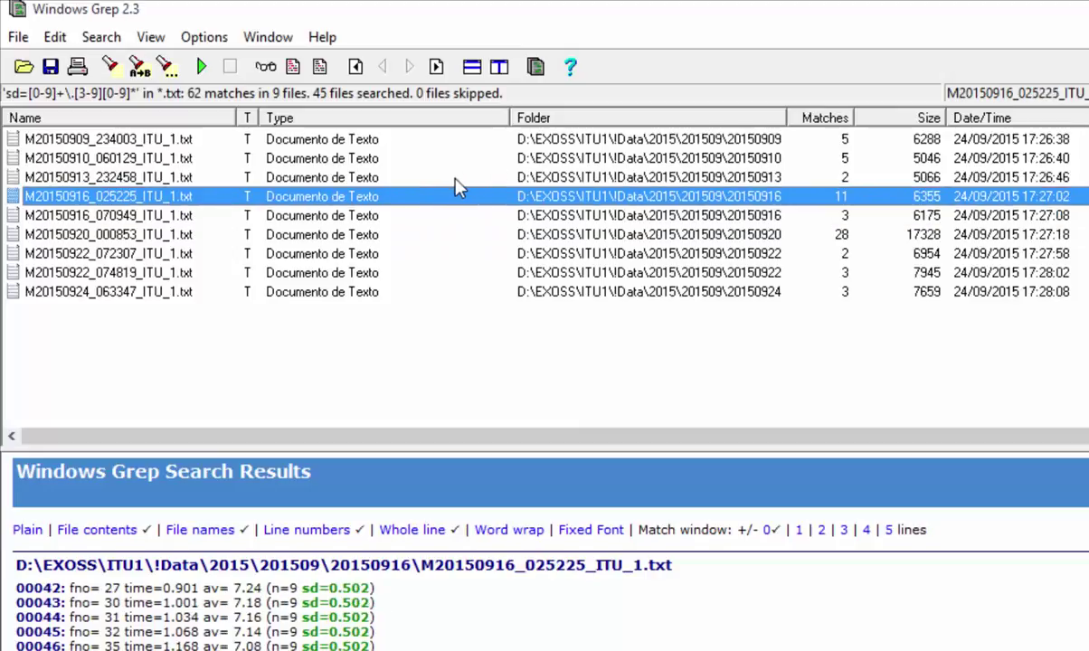
click(409, 179)
click(348, 154)
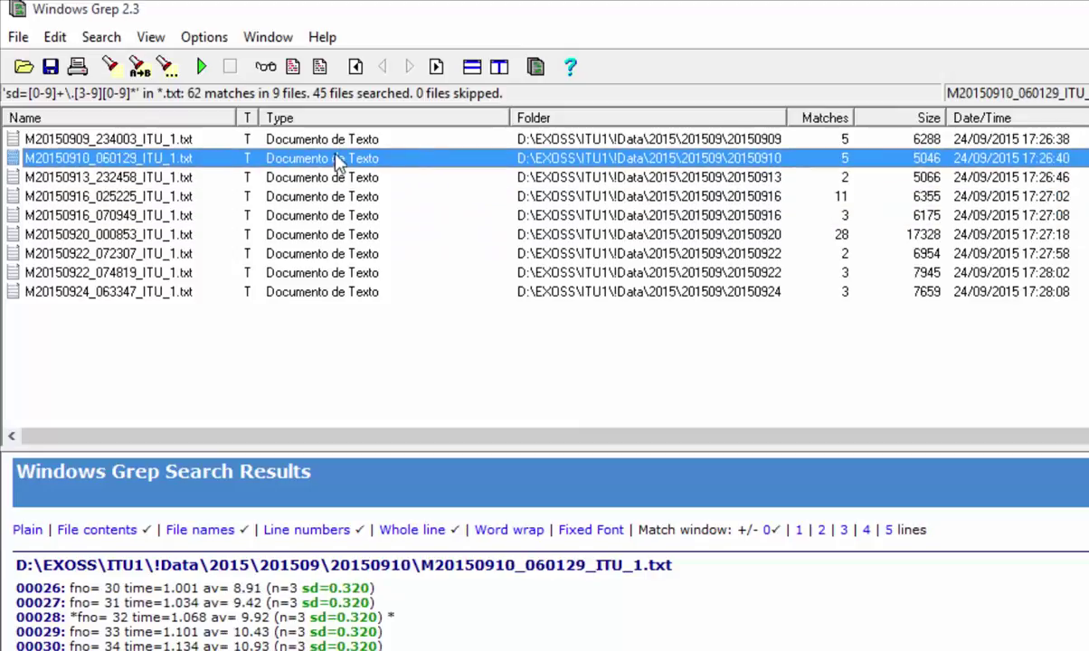
click(346, 141)
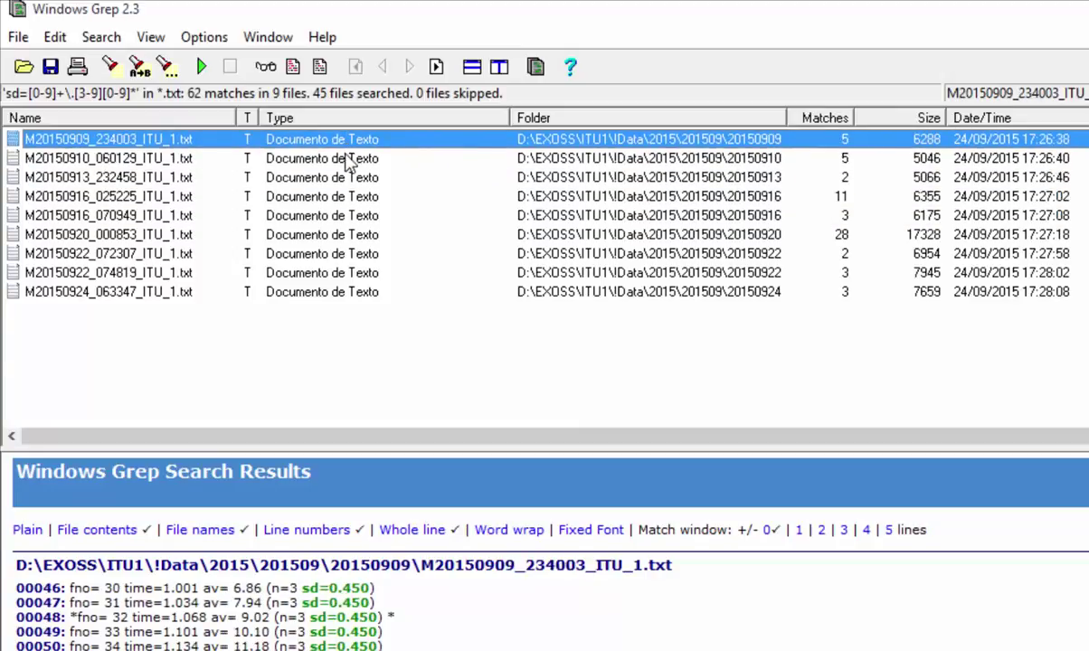
Examine the sd matches from M20150910_060129_ITU_1.txt down to M20150924_063347_ITU_1.txt, skipping the 20150913 file.
click(351, 158)
click(353, 197)
click(355, 215)
click(340, 235)
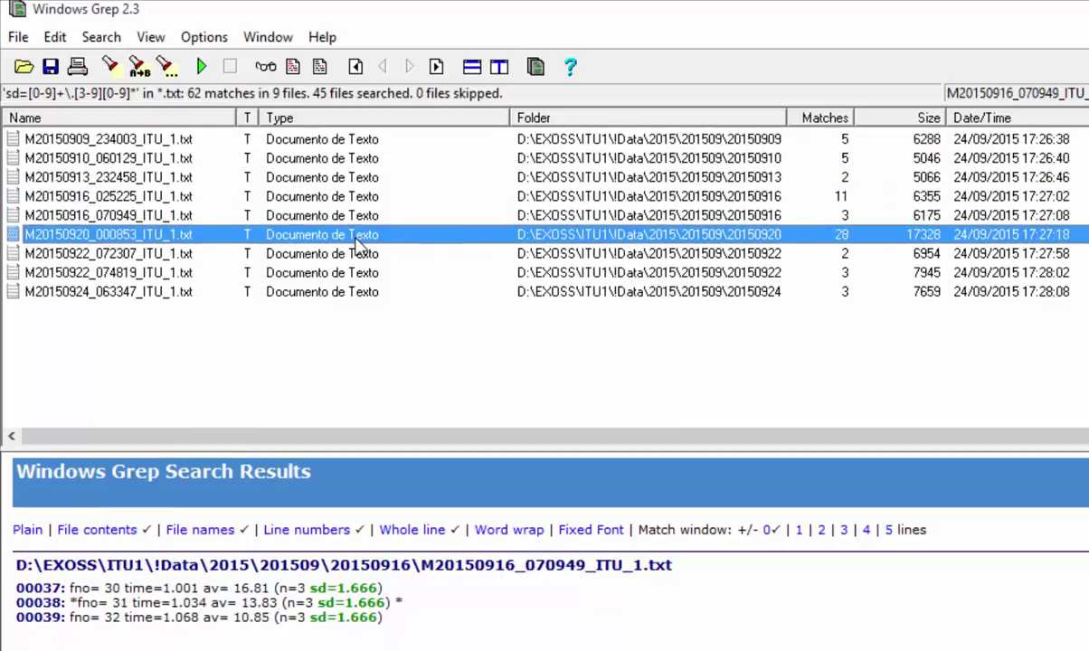
click(335, 253)
click(341, 272)
click(347, 293)
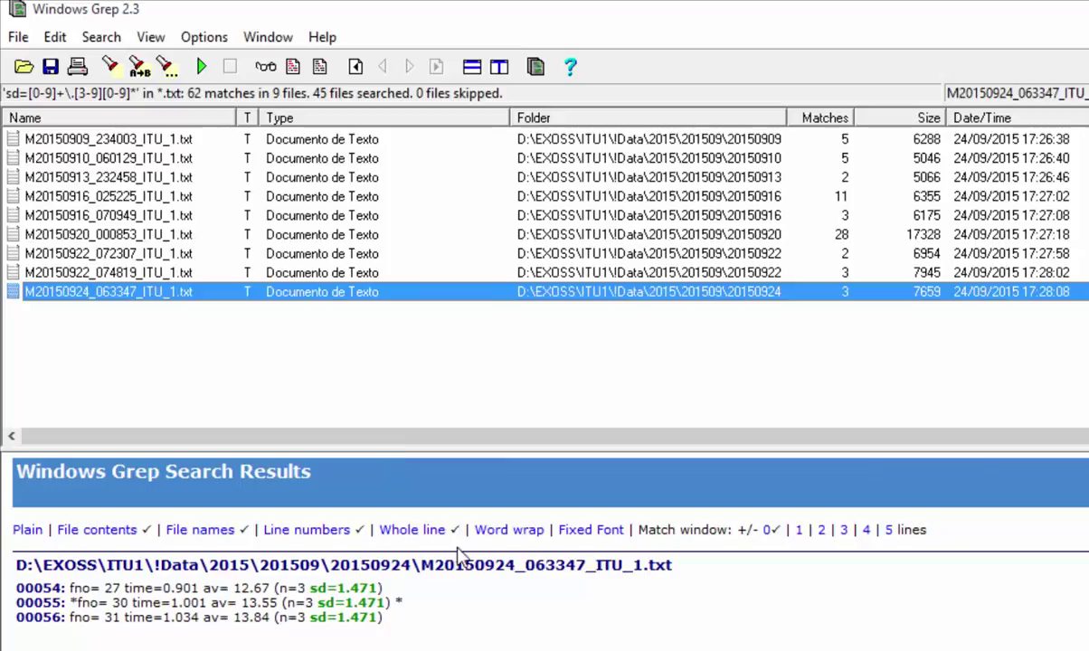
Recheck the sd matches from M20150922_074819_ITU_1.txt up to M20150916_025225_ITU_1.txt and back down to M20150924_063347_ITU_1.txt.
click(669, 272)
click(715, 253)
click(760, 234)
click(778, 196)
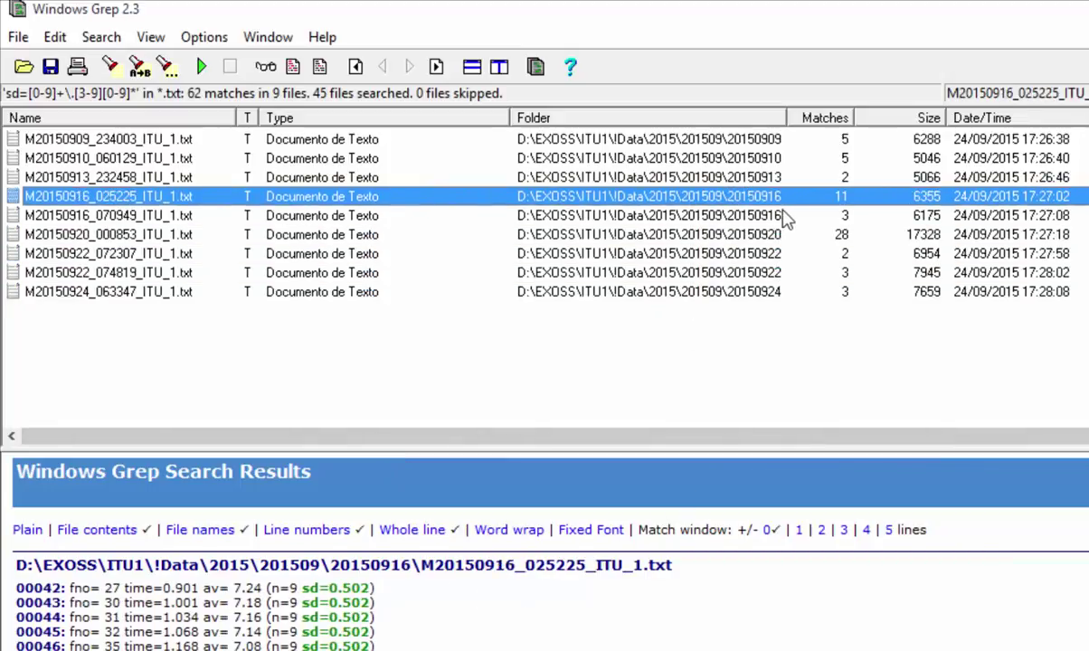
click(783, 218)
click(773, 235)
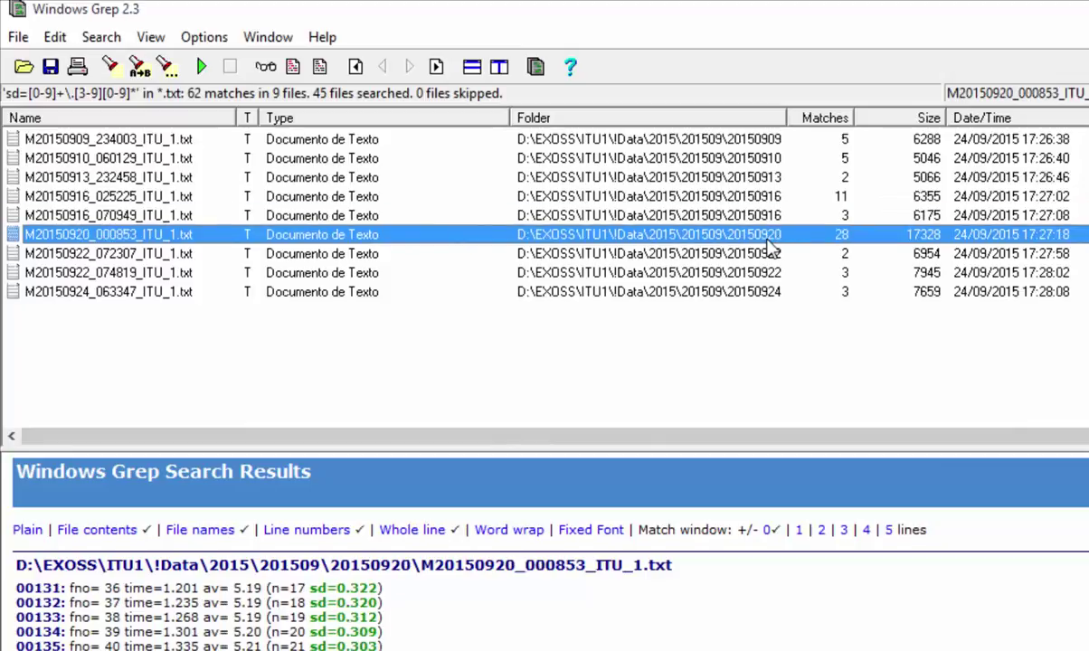
click(770, 254)
click(774, 276)
click(772, 291)
Compare the sd matches of the 20150920, 20150916, 20150913 and 20150910 files with M20150922_074819_ITU_1.txt and M20150924_063347_ITU_1.txt.
click(789, 235)
click(798, 216)
click(778, 178)
click(735, 161)
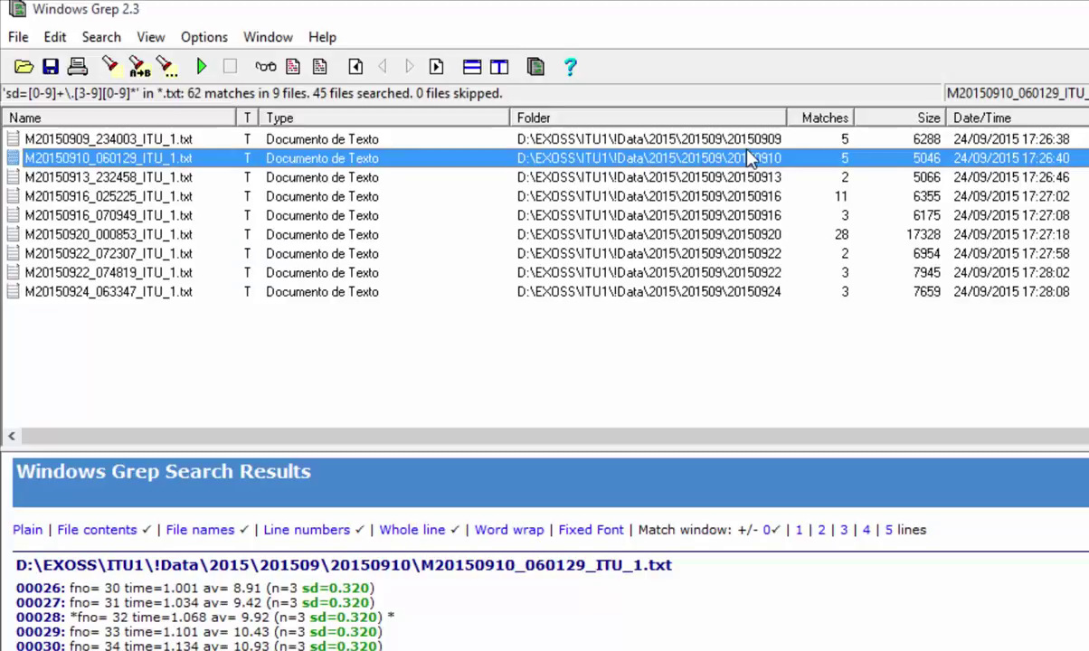
click(699, 178)
click(703, 273)
click(747, 294)
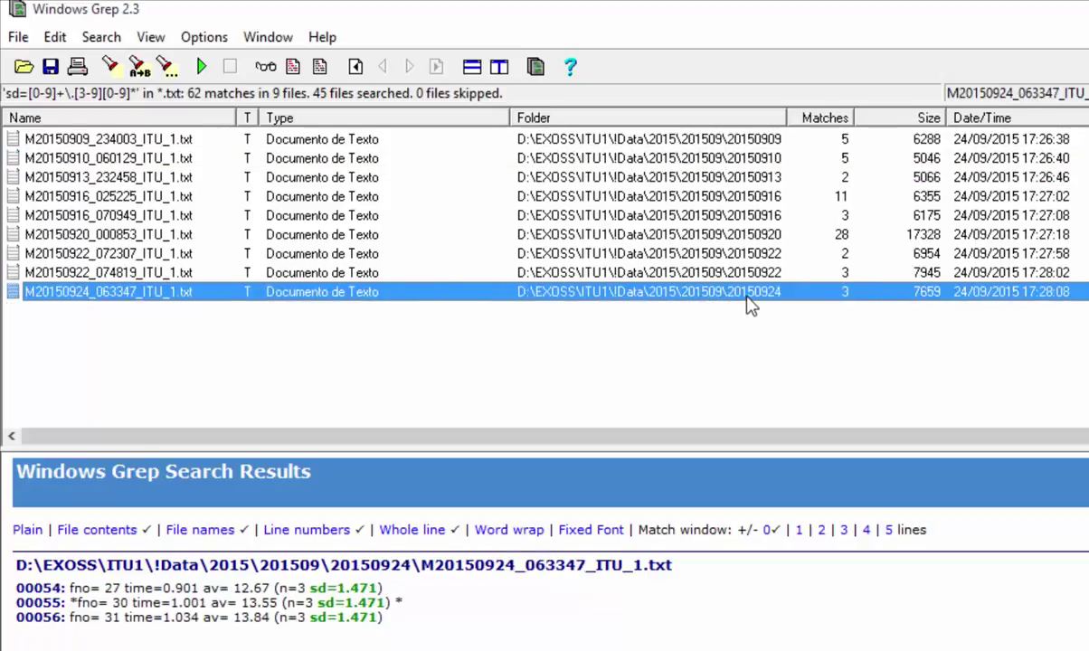